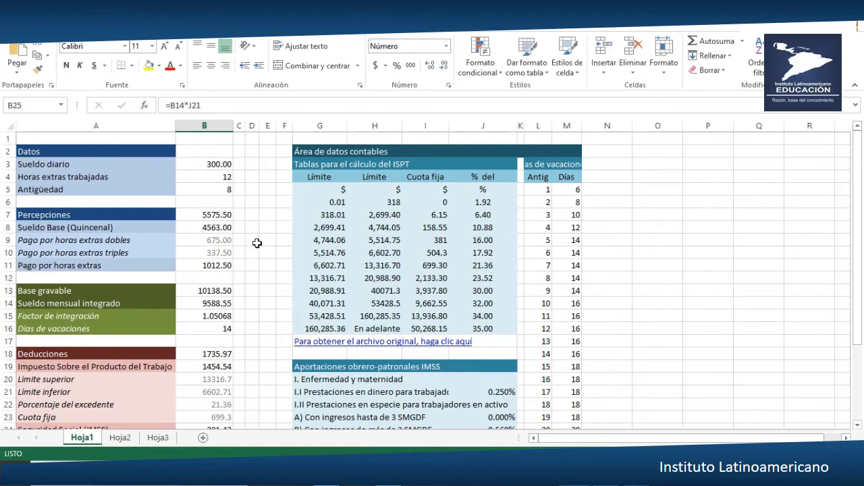
Review the payroll sheet's input data, perceptions, deductions and the ISPT, IMSS and vacation-day reference tables
scroll(91, 233, down, 5)
scroll(91, 233, up, 2)
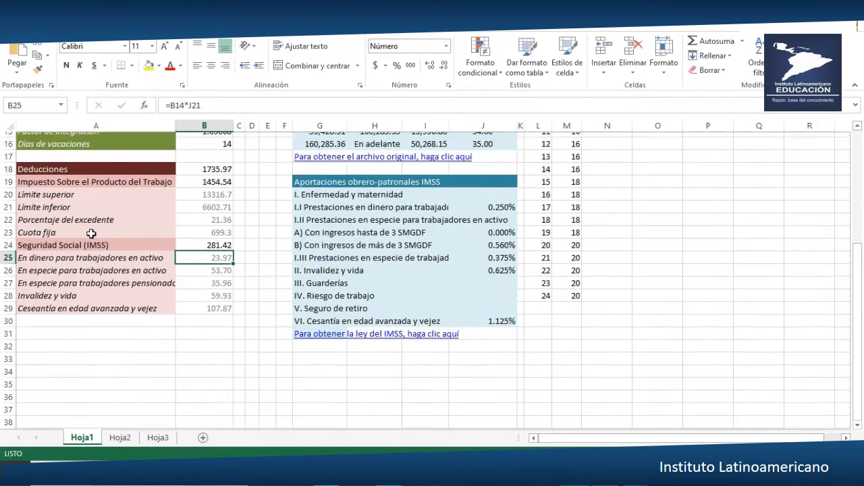
scroll(92, 233, up, 3)
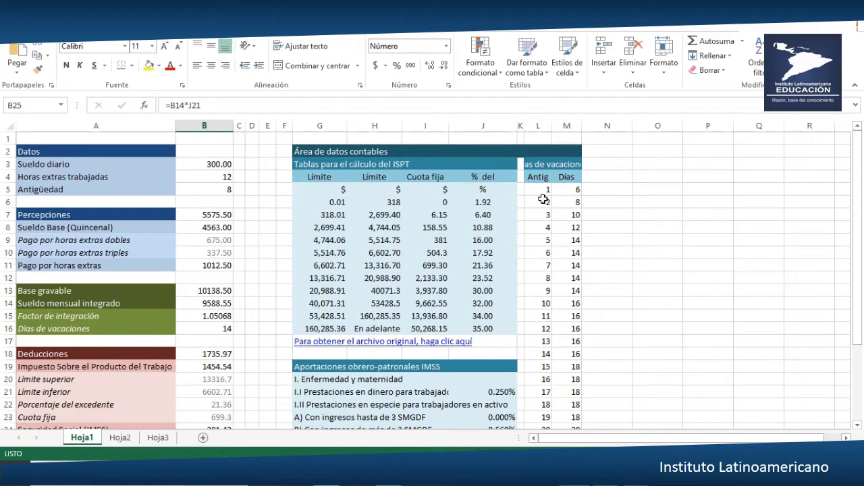
scroll(543, 199, down, 3)
scroll(543, 199, up, 2)
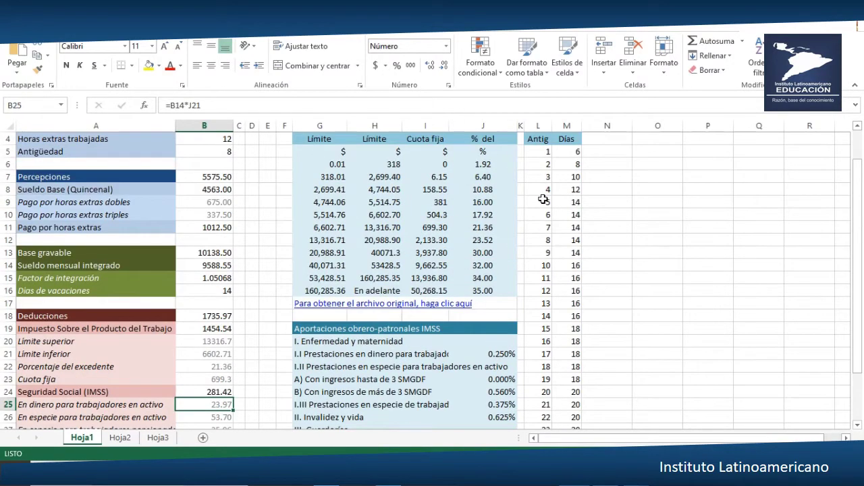
scroll(543, 199, down, 3)
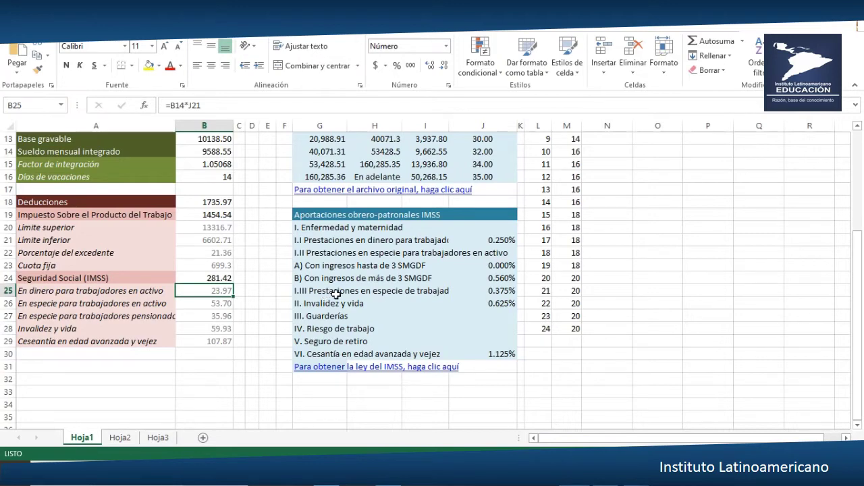
scroll(336, 295, up, 4)
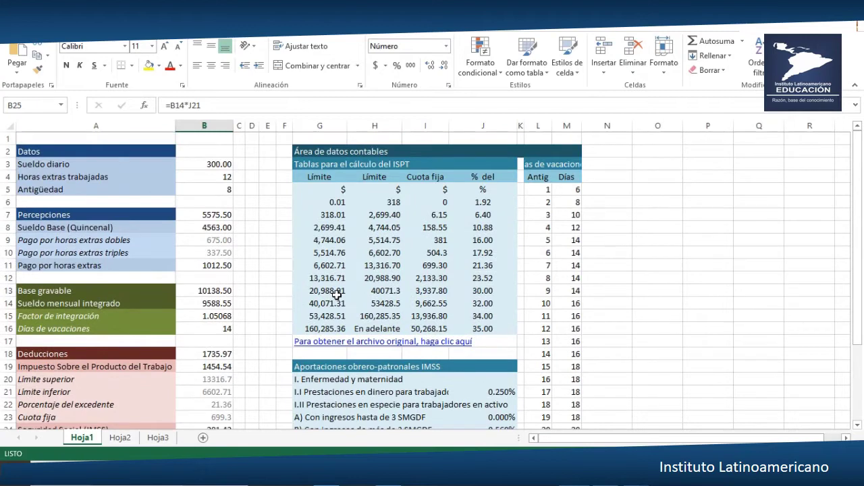
click(218, 166)
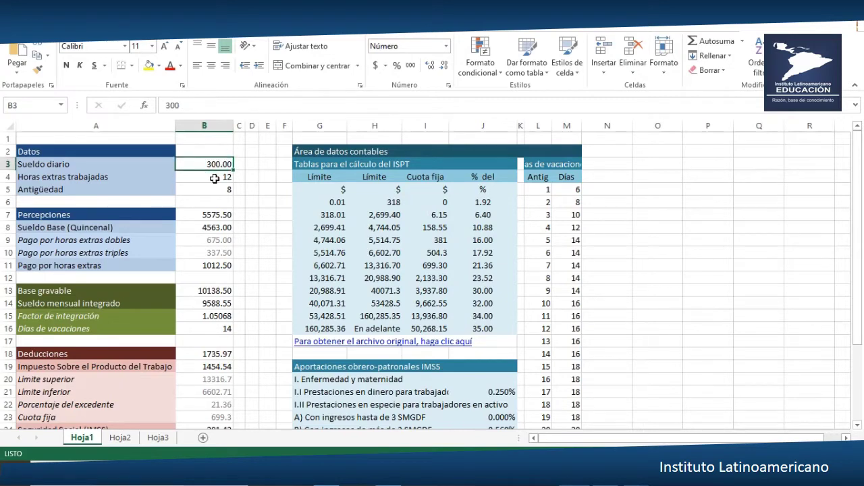
click(214, 178)
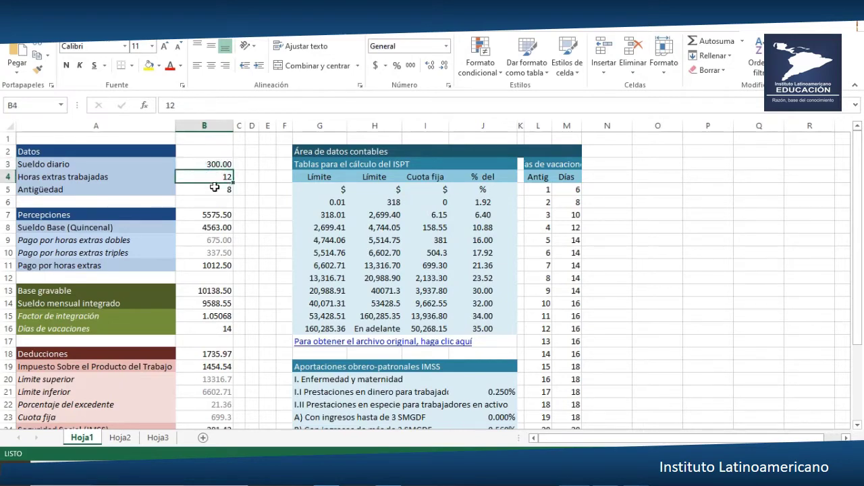
Clear the input data in B3:B5 and re-enter Sueldo diario 300, Horas extras trabajadas 12 and Antigüedad 8
drag(218, 165, 212, 190)
key(Delete)
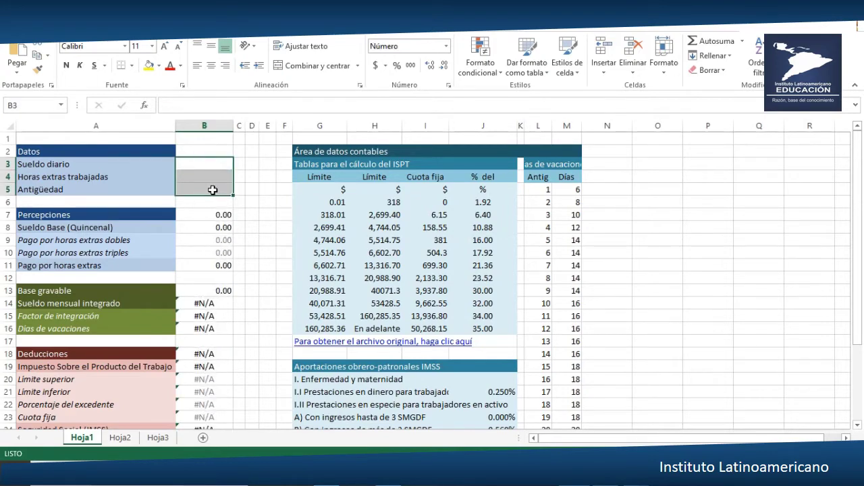
key(Up)
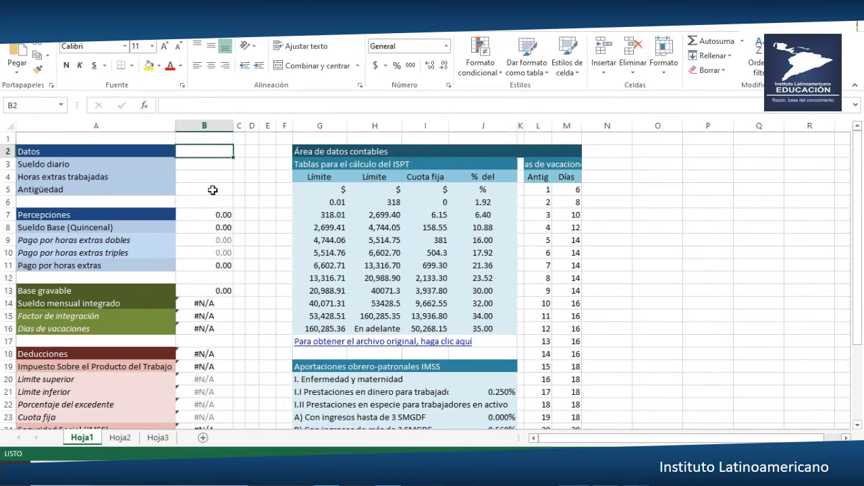
key(Down)
text(300)
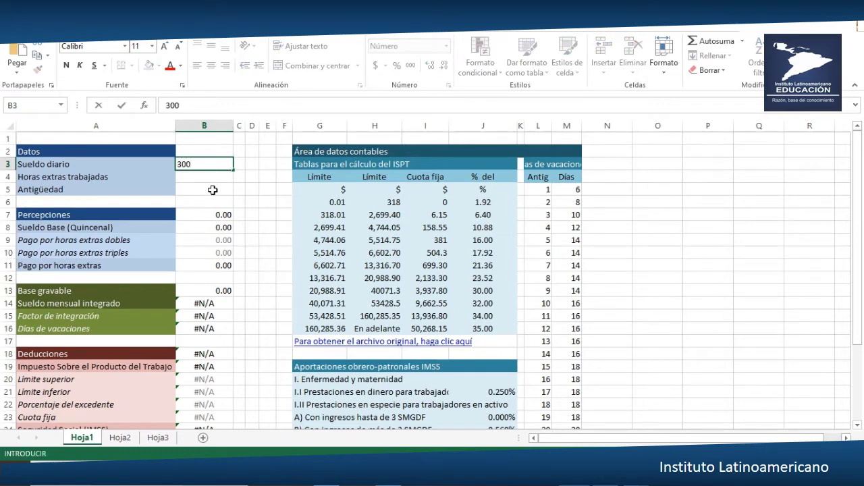
key(Return)
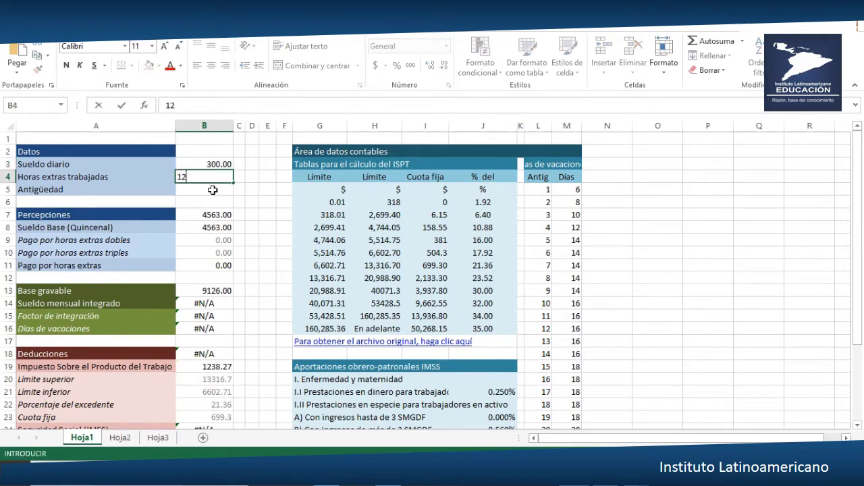
text(12)
key(Return)
text(8)
key(Return)
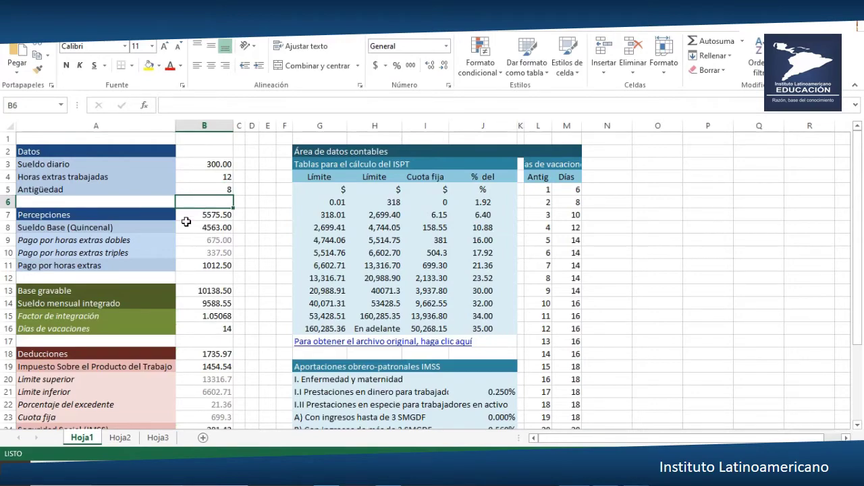
Examine the formulas behind Percepciones in B7 and Sueldo Base (Quincenal) in B8, keeping both as they are
scroll(183, 224, down, 3)
scroll(182, 229, up, 3)
click(214, 214)
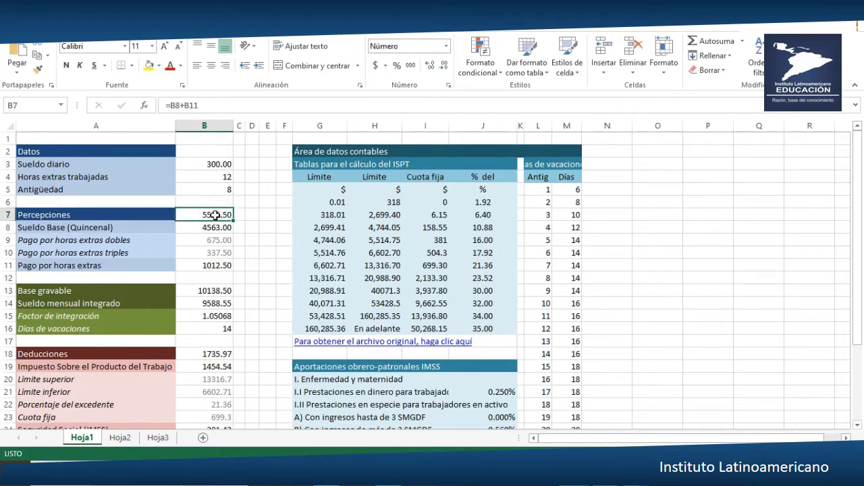
double_click(215, 215)
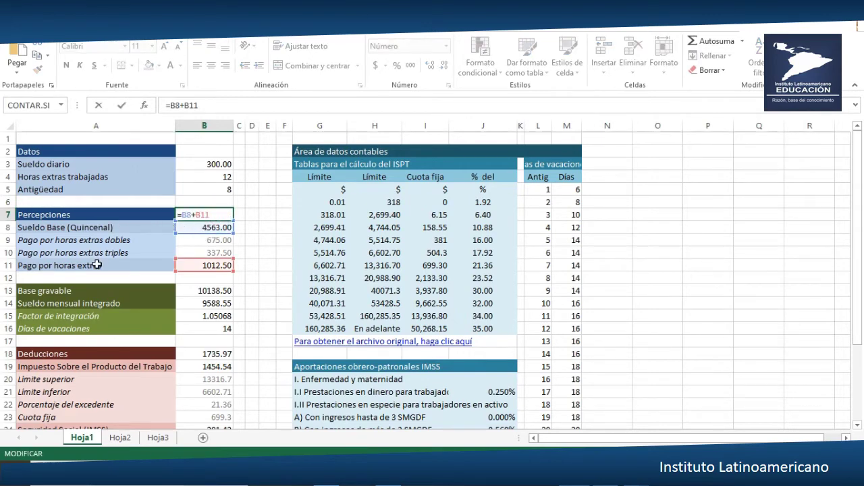
key(Return)
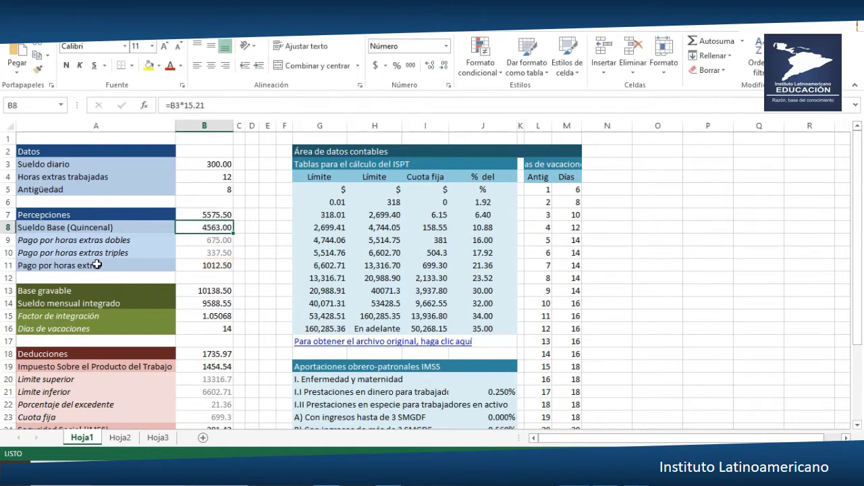
double_click(206, 229)
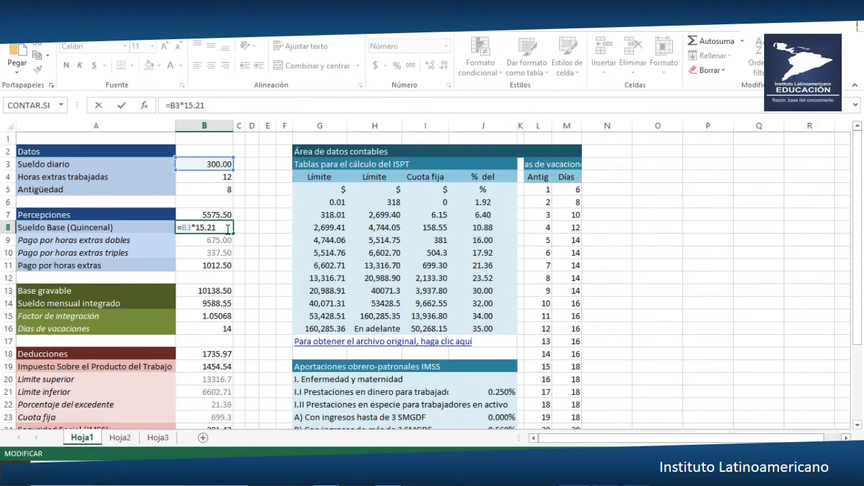
key(Return)
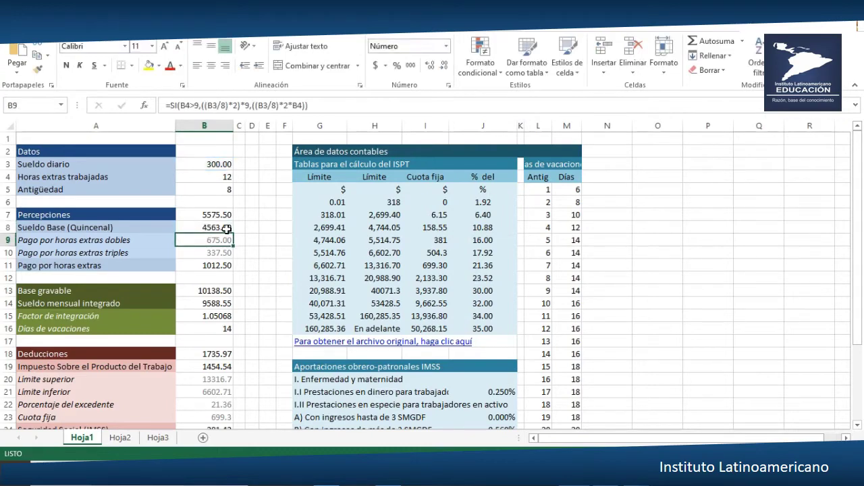
Inspect the overtime pay formulas: the total in B11, double hours in B9 and triple hours in B10
click(194, 264)
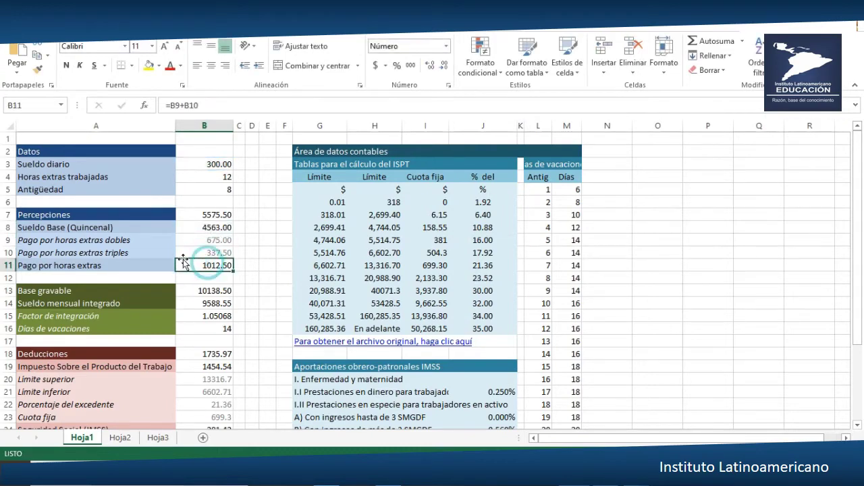
double_click(191, 265)
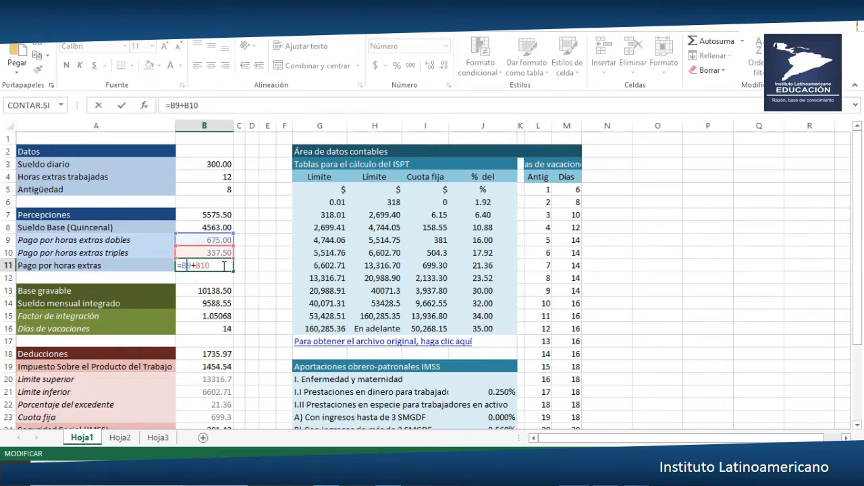
key(Return)
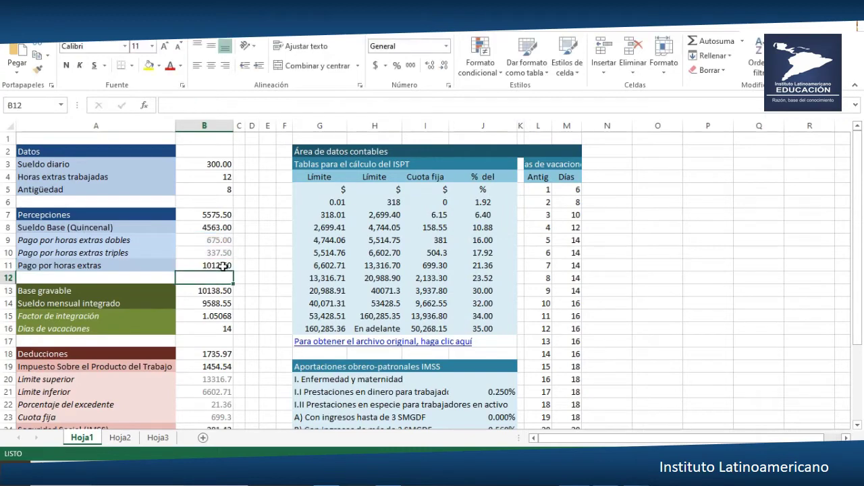
double_click(201, 239)
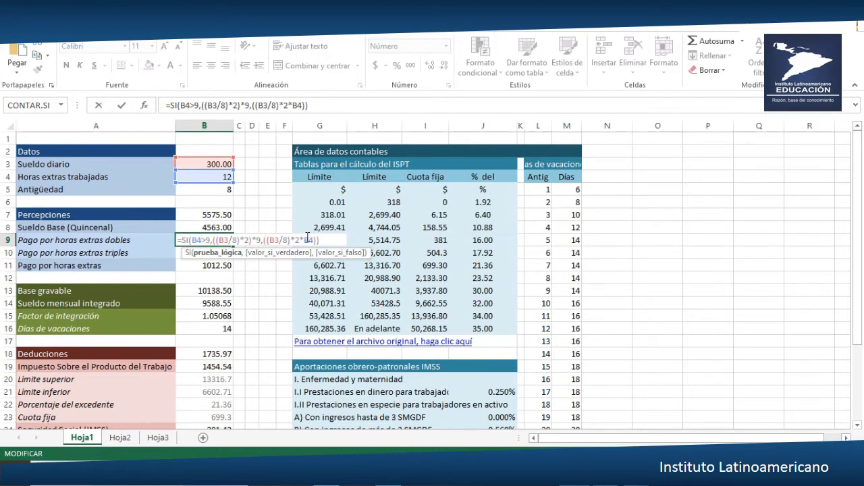
key(Return)
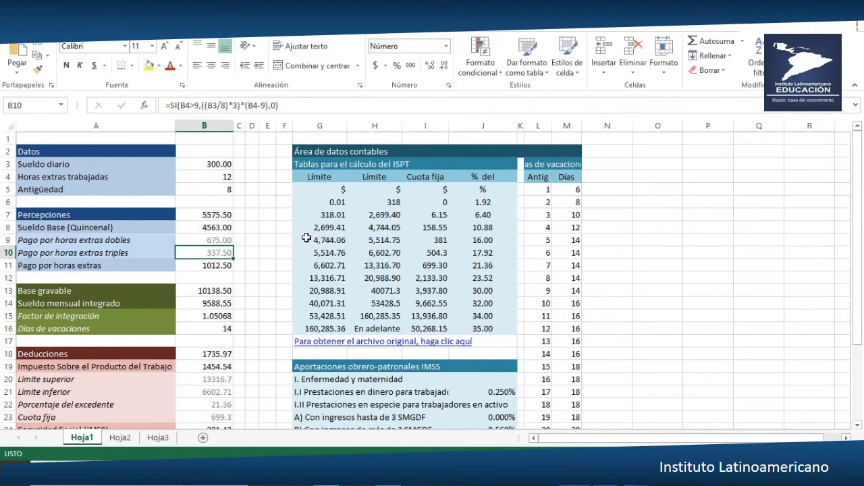
double_click(211, 252)
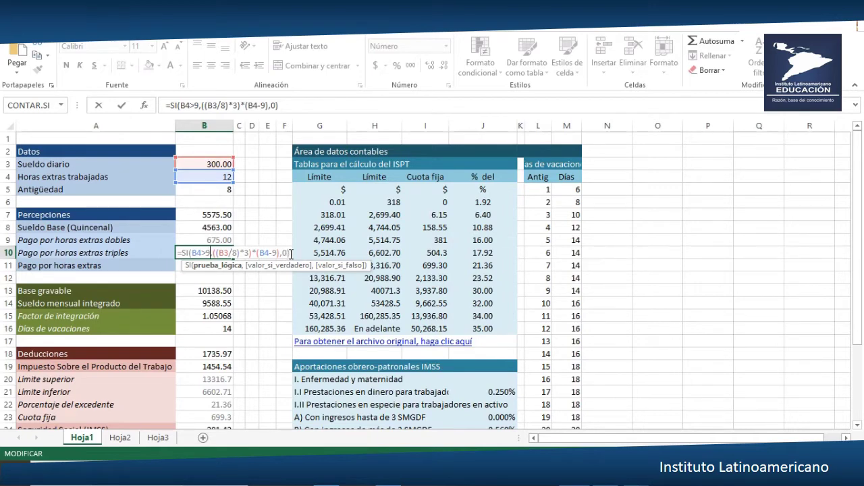
key(Return)
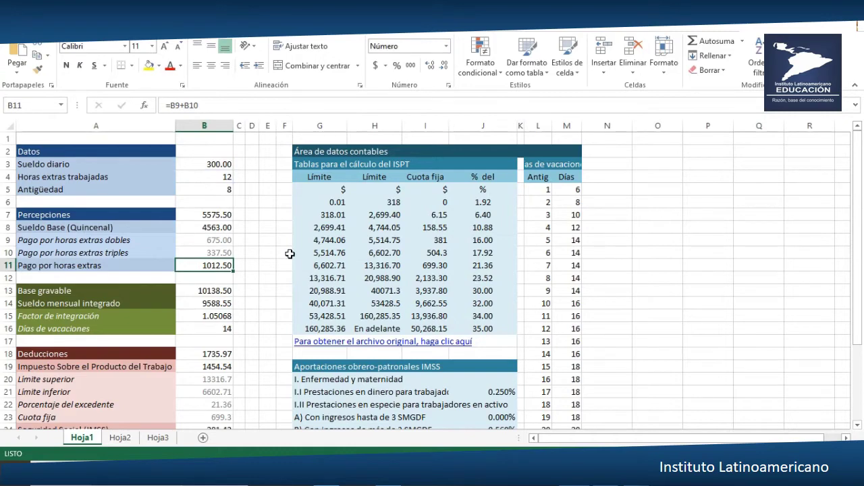
Set Horas extras trabajadas in B4 to 9 and check the double and triple overtime pay in B9 and B10
click(204, 177)
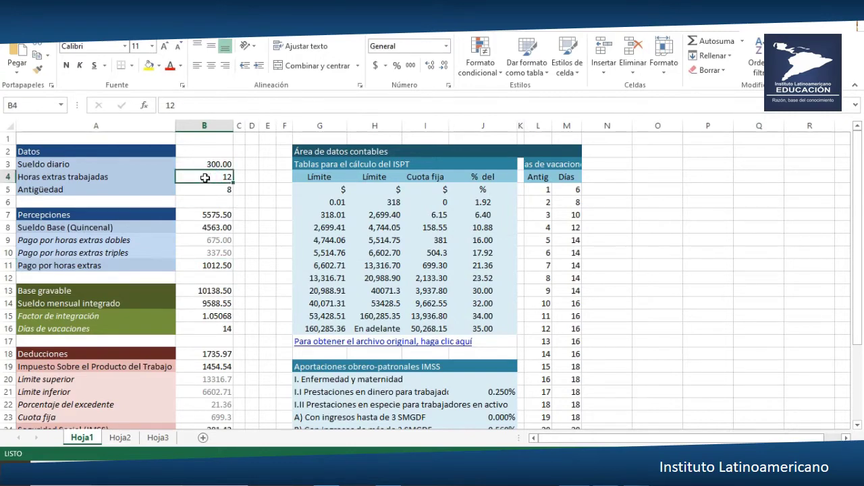
text(9)
key(Return)
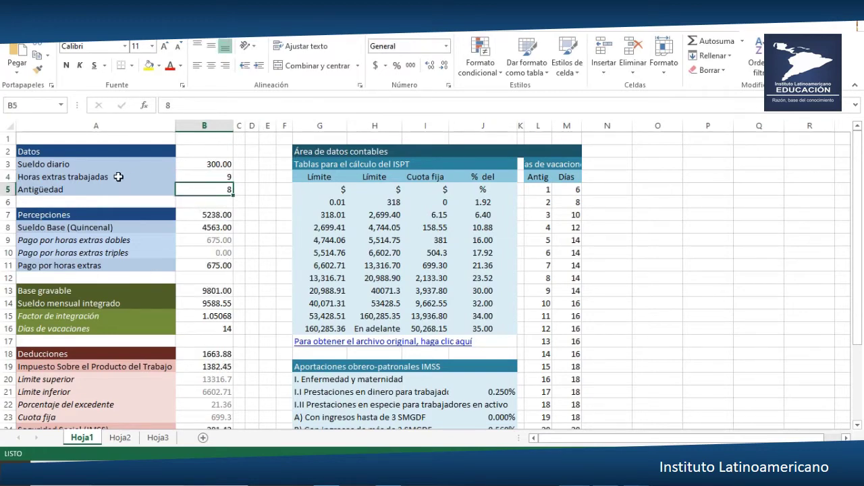
click(204, 175)
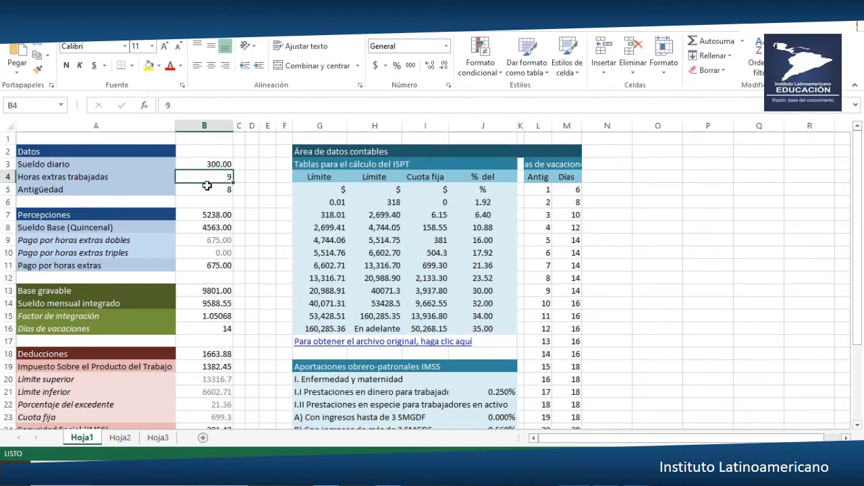
click(212, 240)
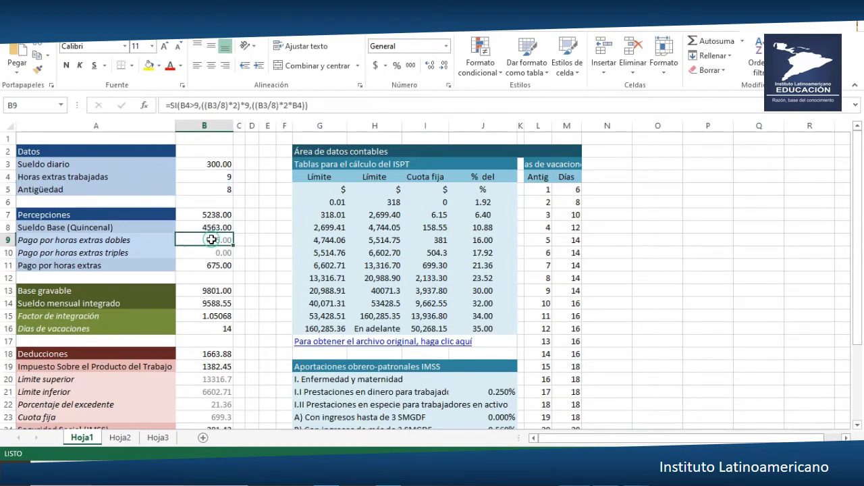
click(207, 253)
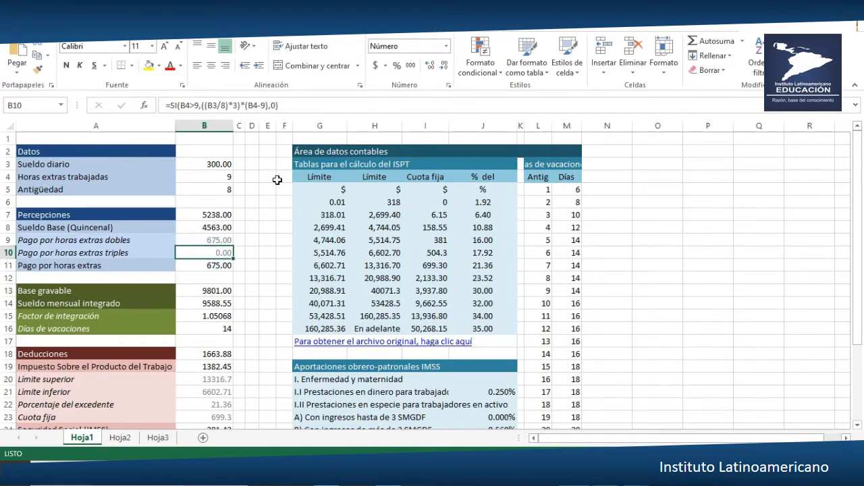
Set Horas extras trabajadas in B4 back to 12
click(223, 177)
text(12)
key(Return)
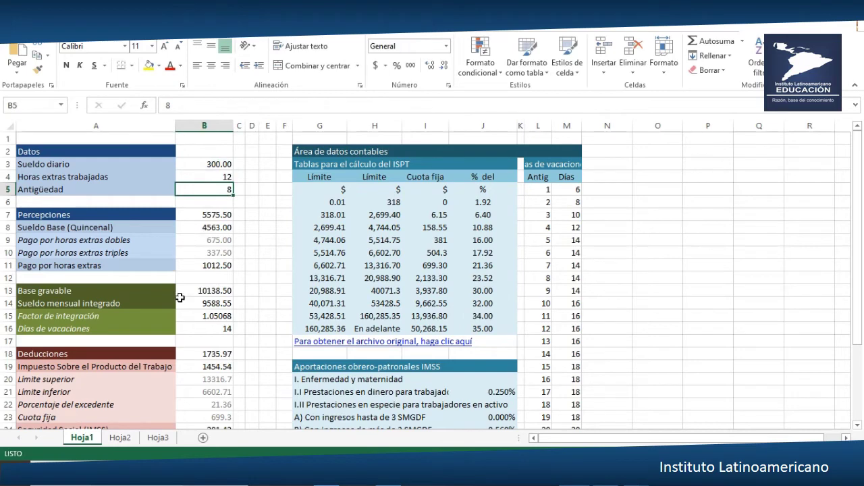
Examine the formulas behind Base gravable in B13 and Factor de integración in B15
click(223, 288)
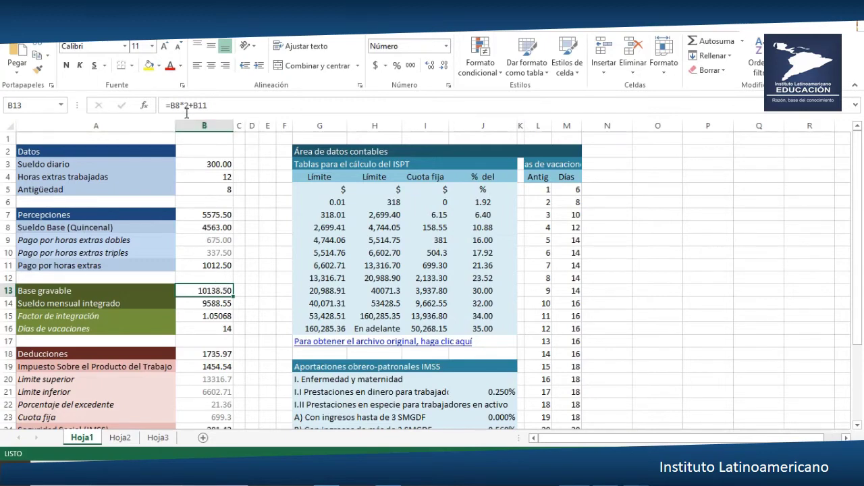
double_click(202, 290)
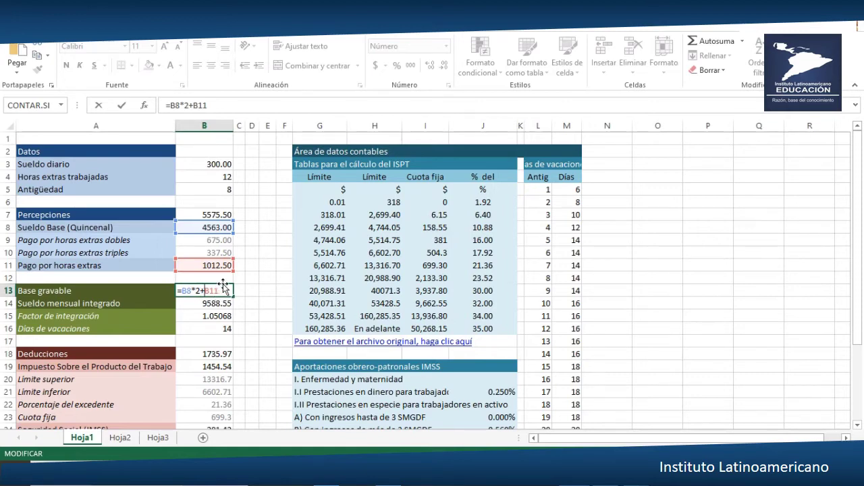
key(Return)
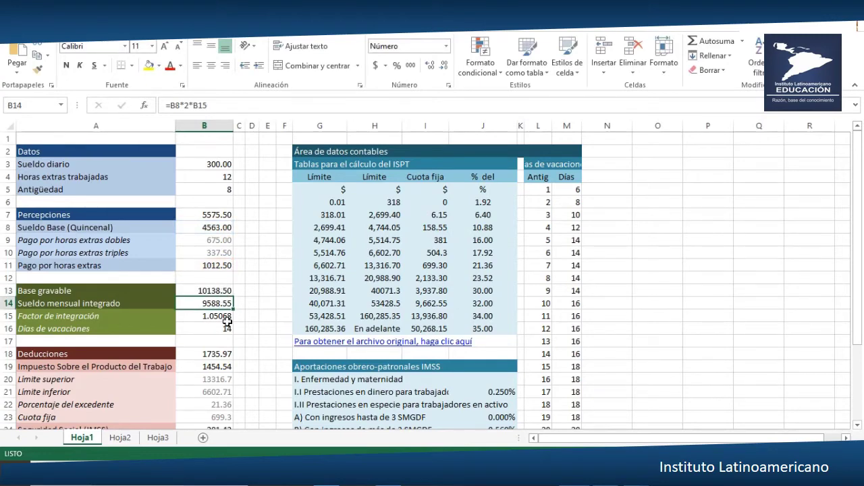
click(199, 315)
double_click(200, 316)
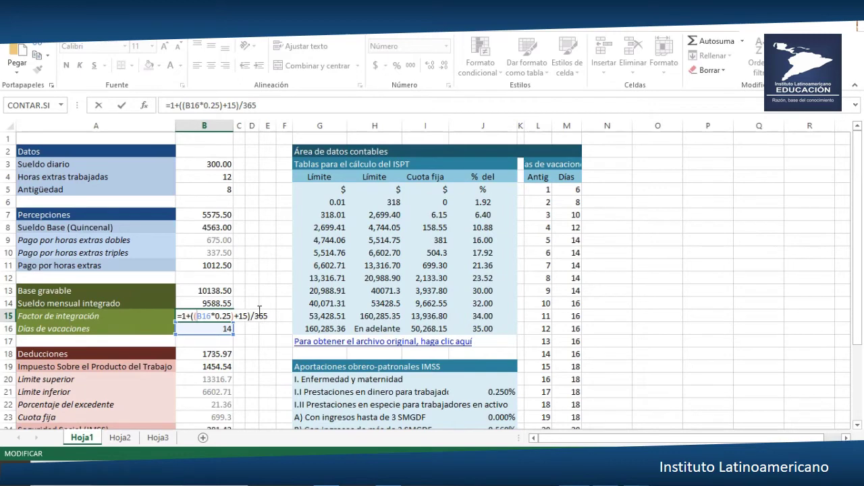
key(Return)
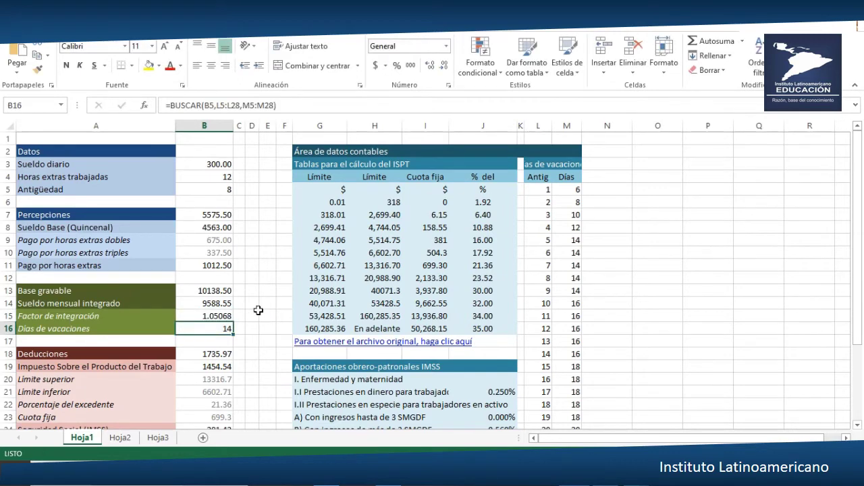
Examine the formulas behind Factor de integración in B15 and Sueldo mensual integrado in B14
click(224, 315)
double_click(221, 316)
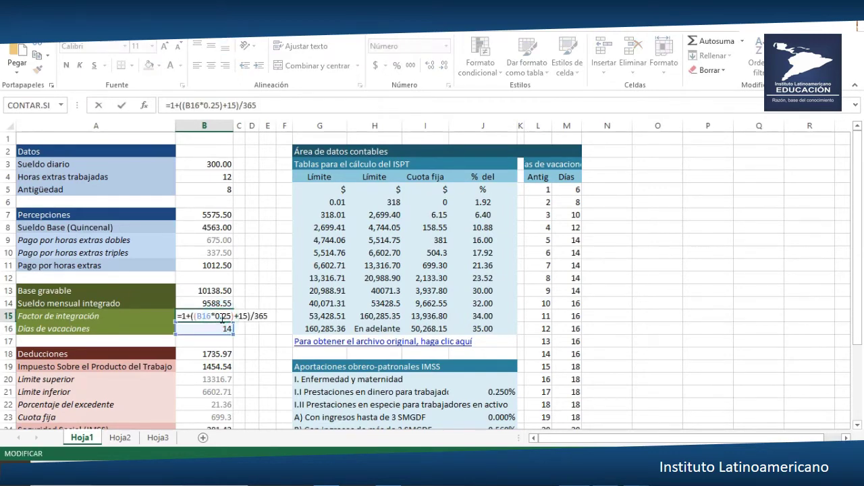
key(Return)
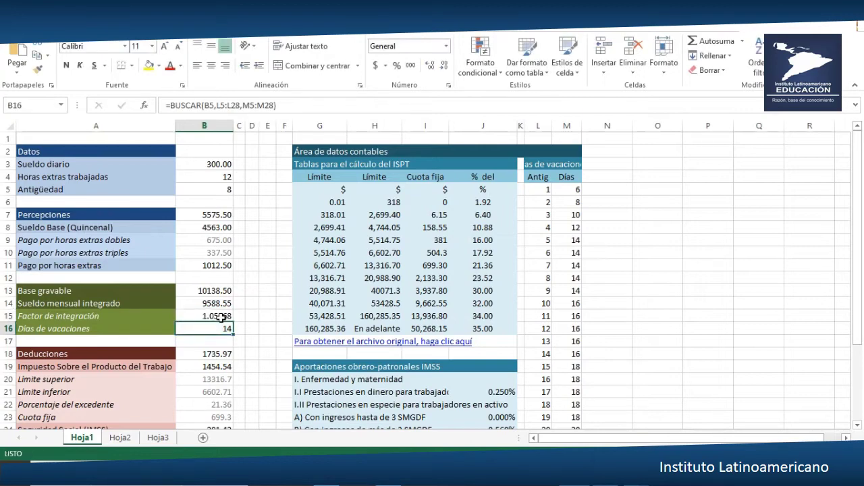
click(212, 304)
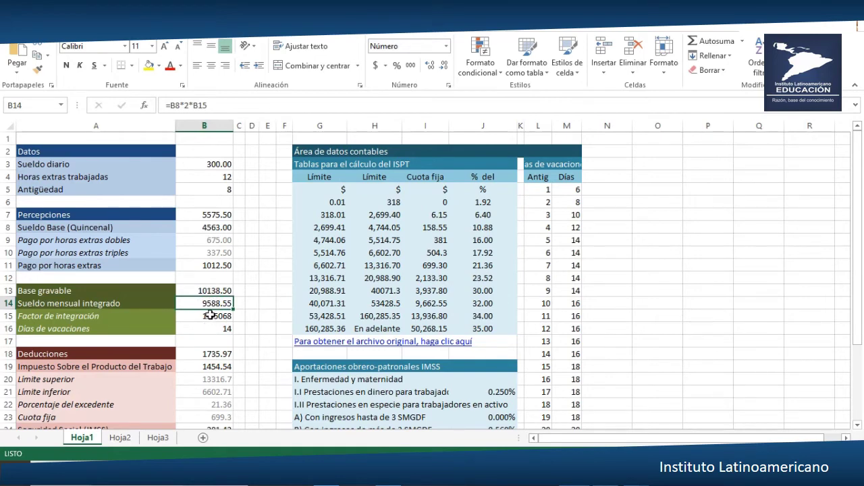
click(210, 315)
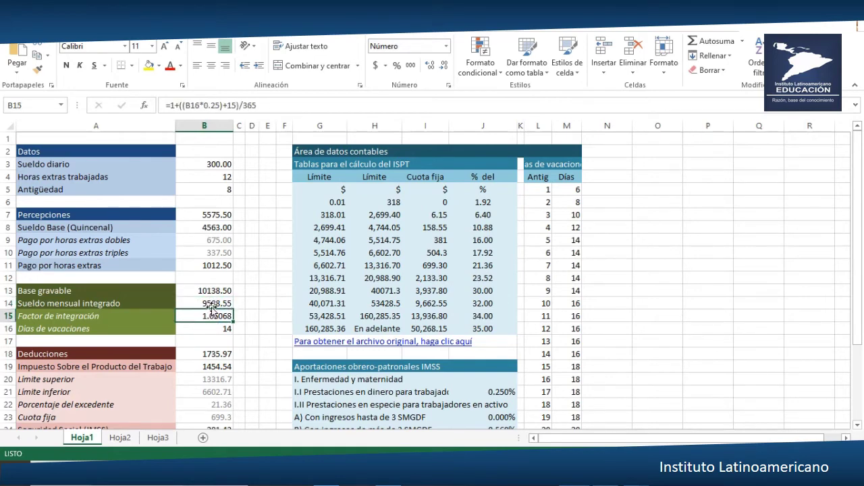
double_click(212, 303)
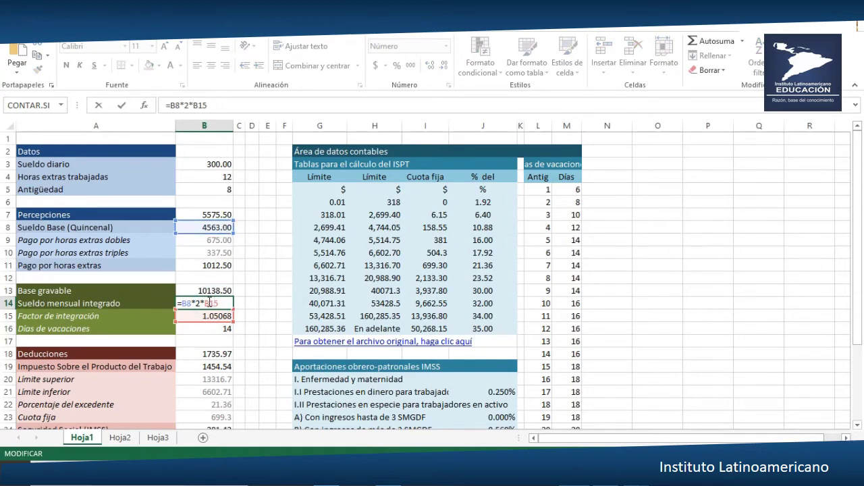
key(Return)
Examine the BUSCAR formula for Días de vacaciones in B16 and the seniority and vacation-day ranges it references
key(Return)
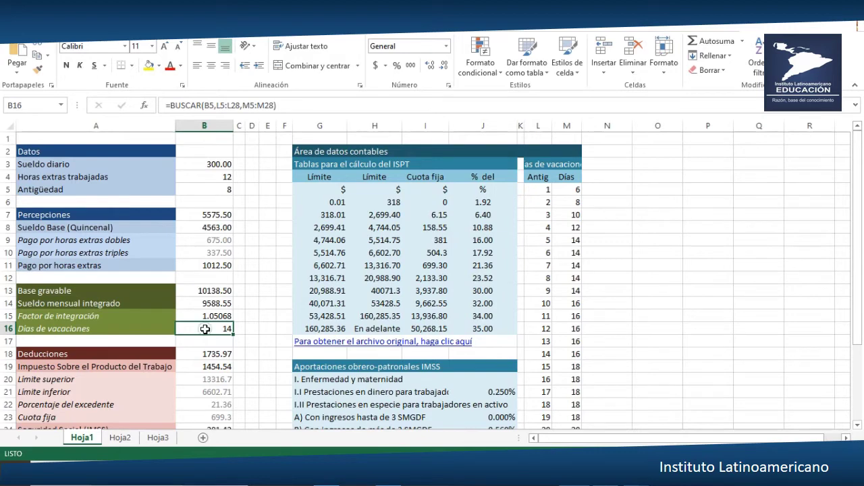
double_click(205, 329)
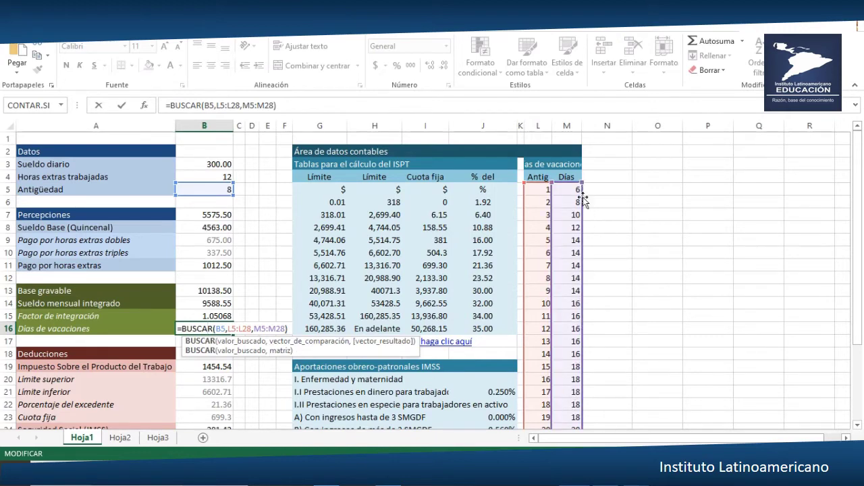
key(Return)
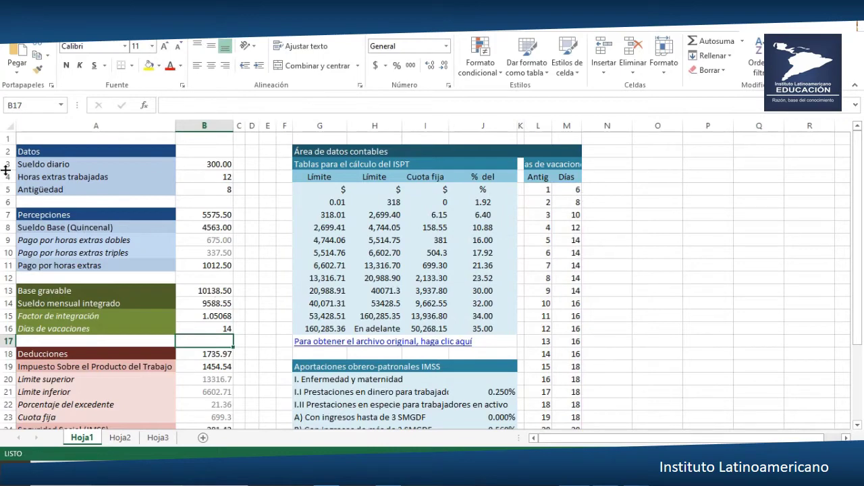
Try Antigüedad values of 1 and 2 in B5, checking Días de vacaciones in B16 against the vacation table
click(206, 188)
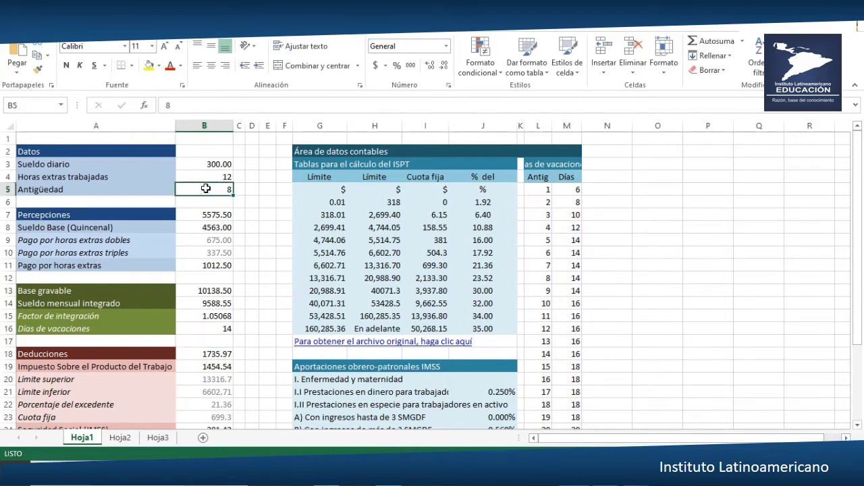
text(1)
key(Return)
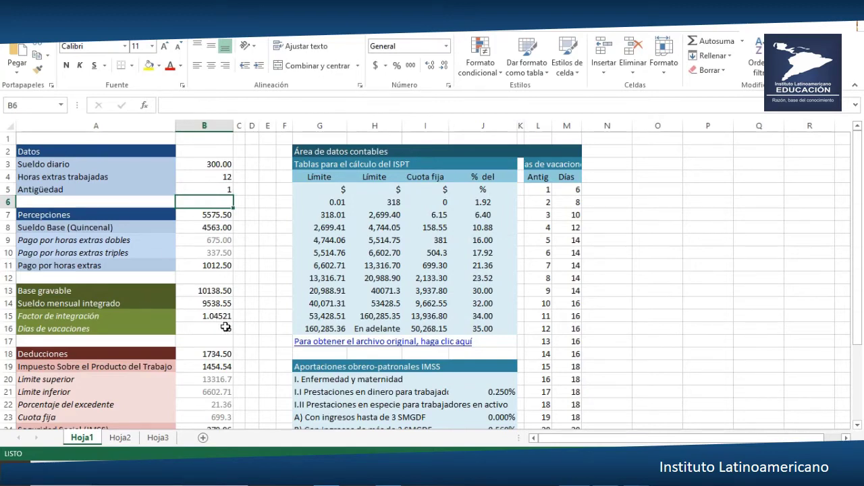
click(220, 190)
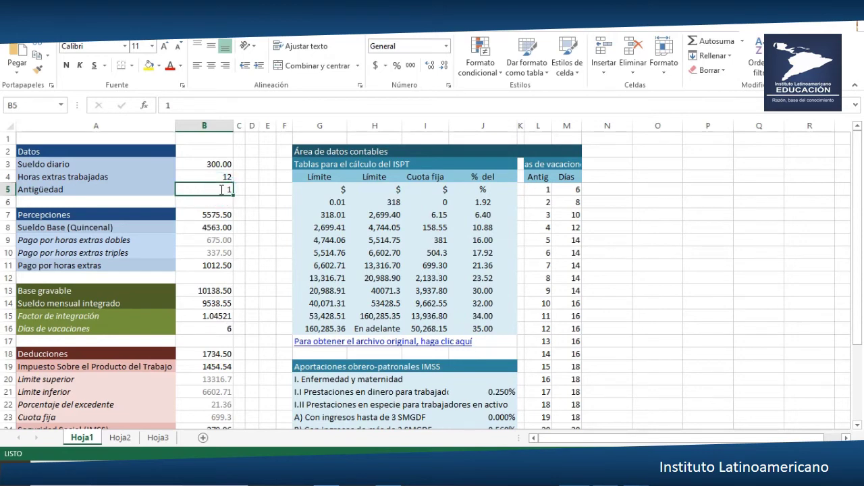
text(2)
key(Return)
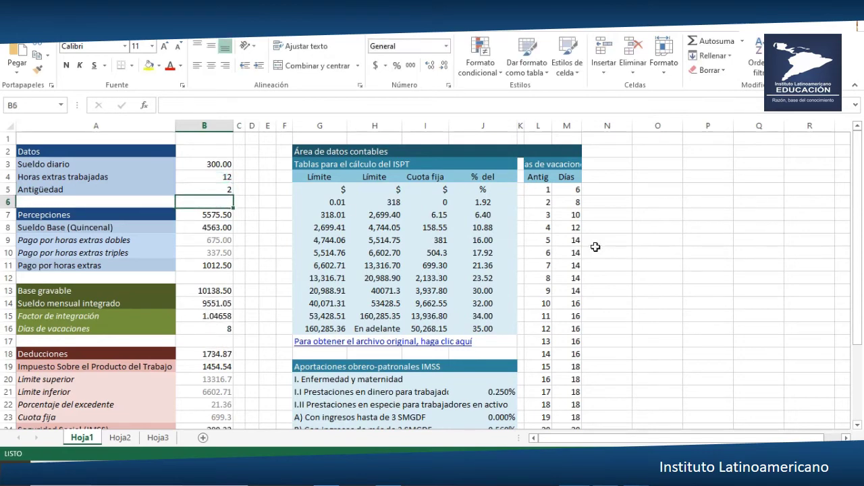
Set Antigüedad in B5 back to 8
click(204, 191)
text(8)
key(Return)
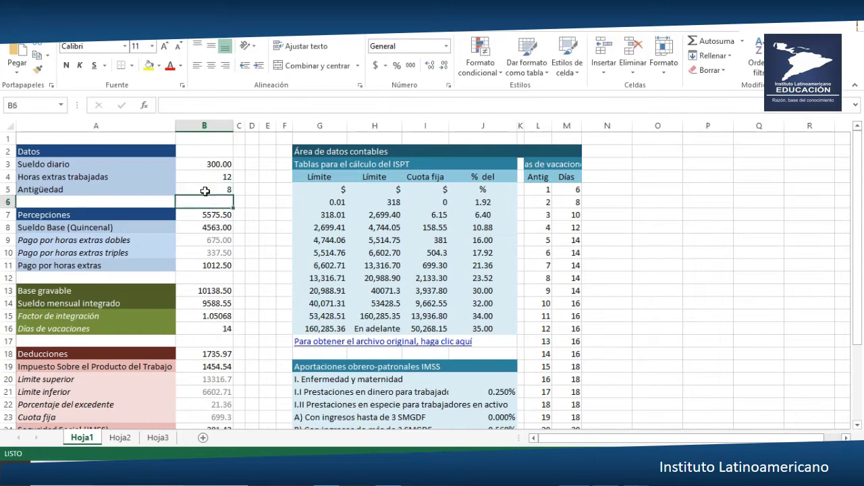
Inspect the deduction formulas: the total in B18, Impuesto Sobre el Producto del Trabajo in B19 and Seguridad Social in B24
scroll(224, 334, down, 2)
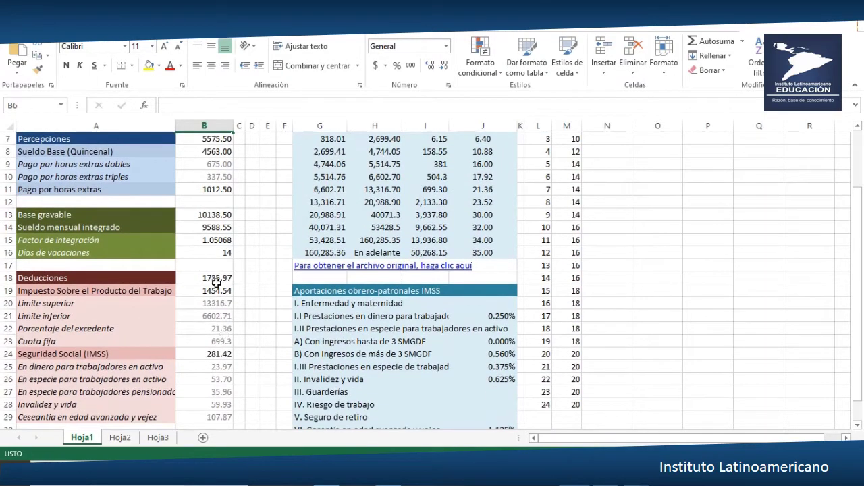
click(216, 278)
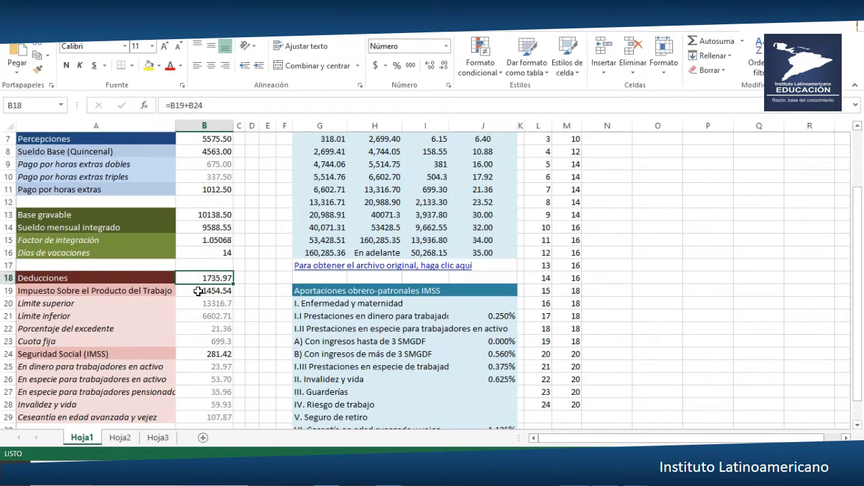
scroll(197, 292, down, 1)
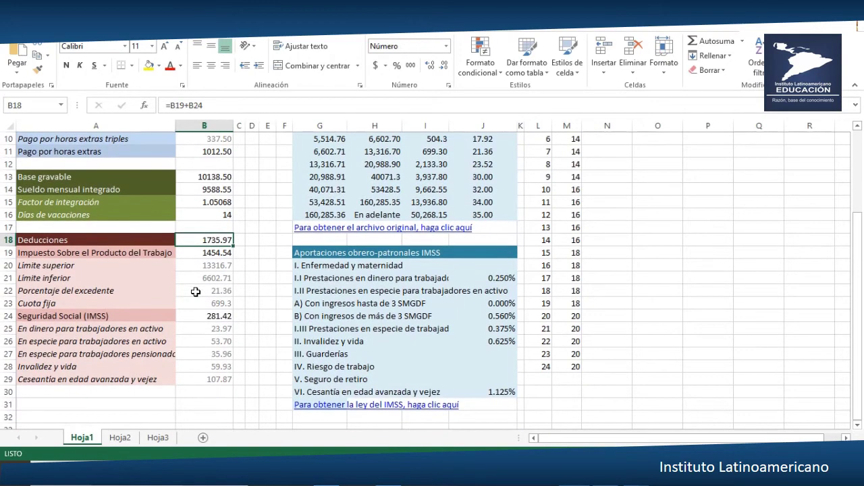
click(203, 252)
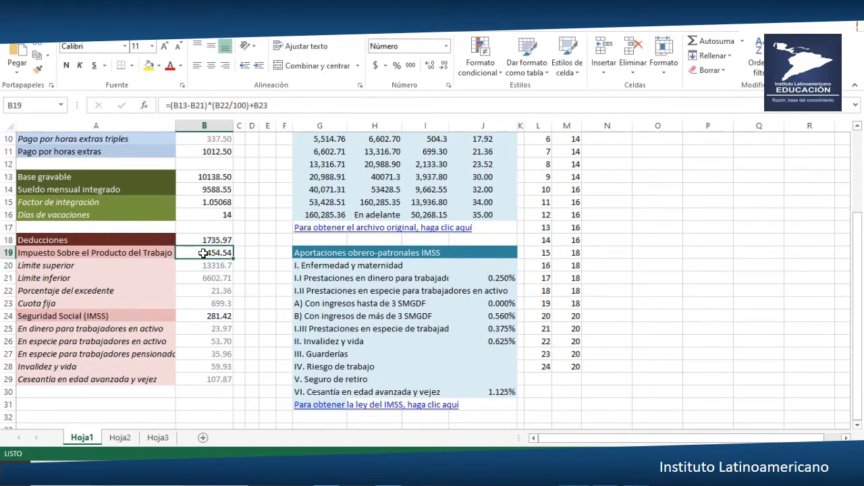
click(204, 317)
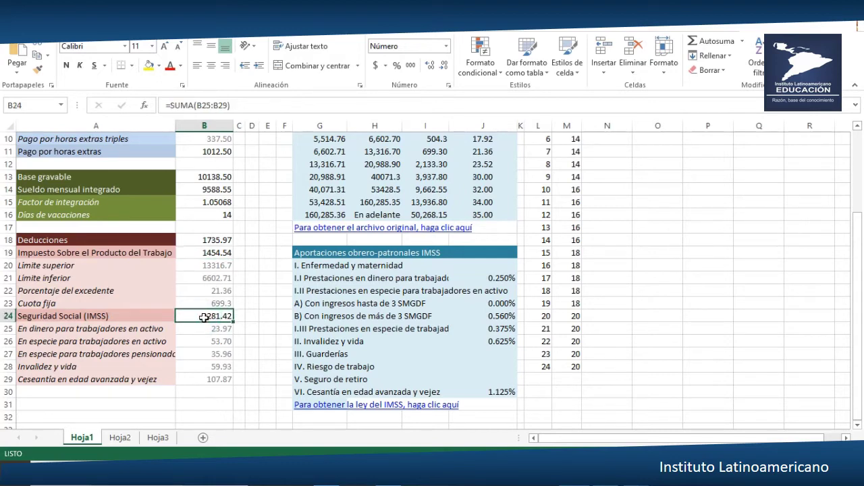
Examine the BUSCAR formulas for Límite superior in B20 and Límite inferior in B21 against the ISPT table's limit columns
scroll(203, 317, up, 2)
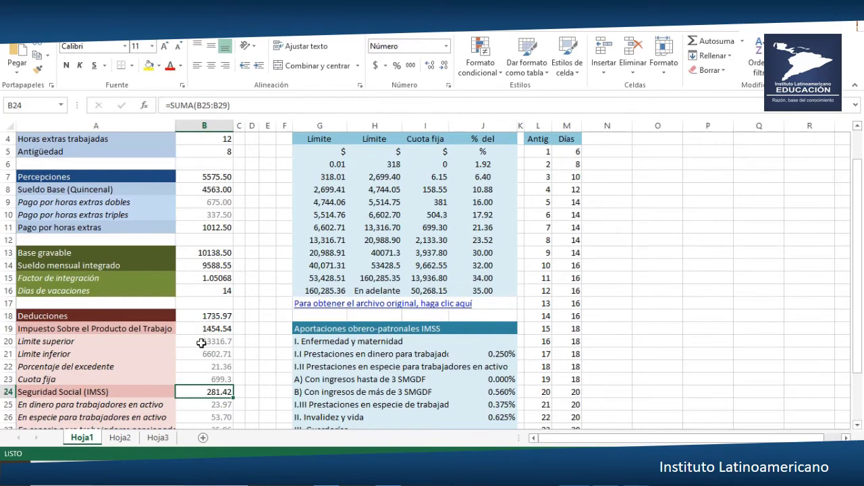
click(201, 343)
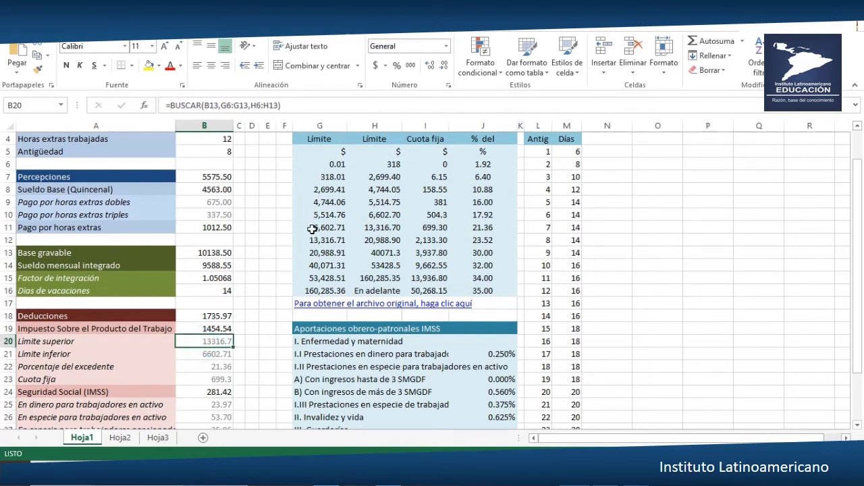
double_click(196, 342)
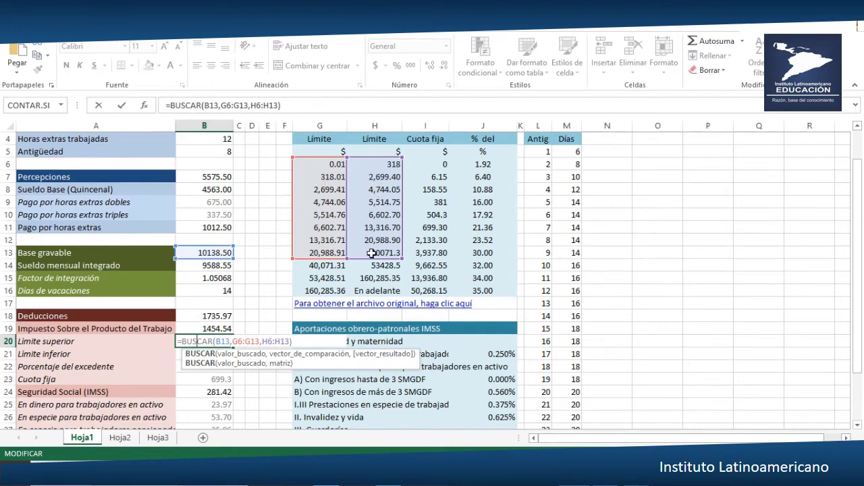
key(Return)
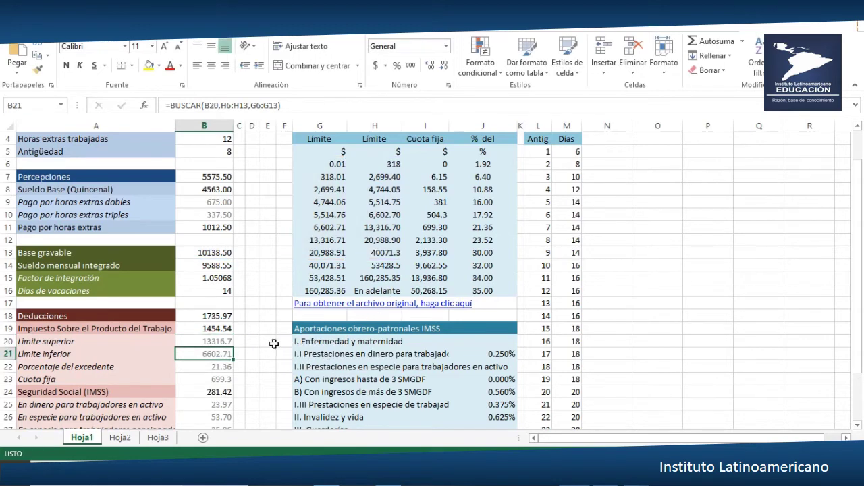
double_click(216, 341)
double_click(188, 353)
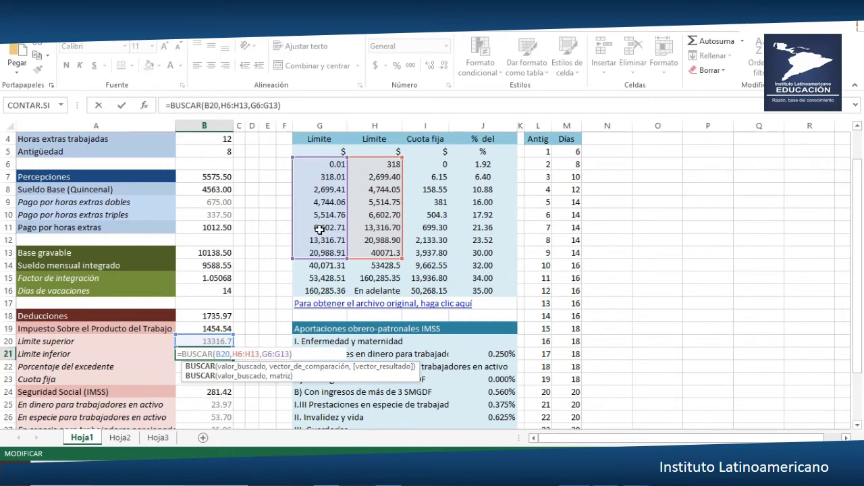
key(Return)
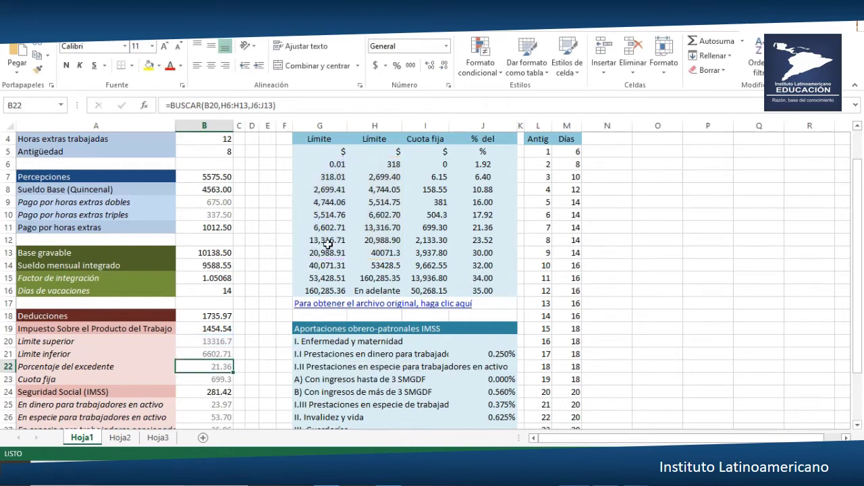
click(224, 352)
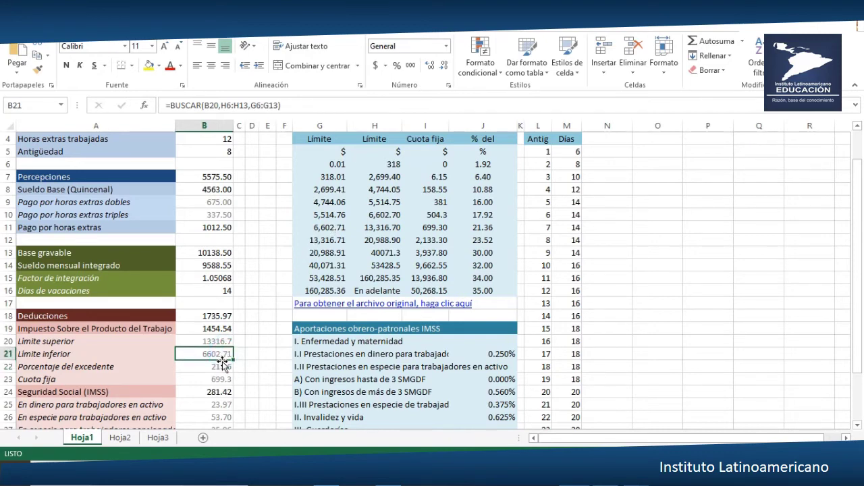
Examine the BUSCAR formulas for Porcentaje del excedente in B22 and Cuota fija in B23 against their ISPT table columns
click(218, 366)
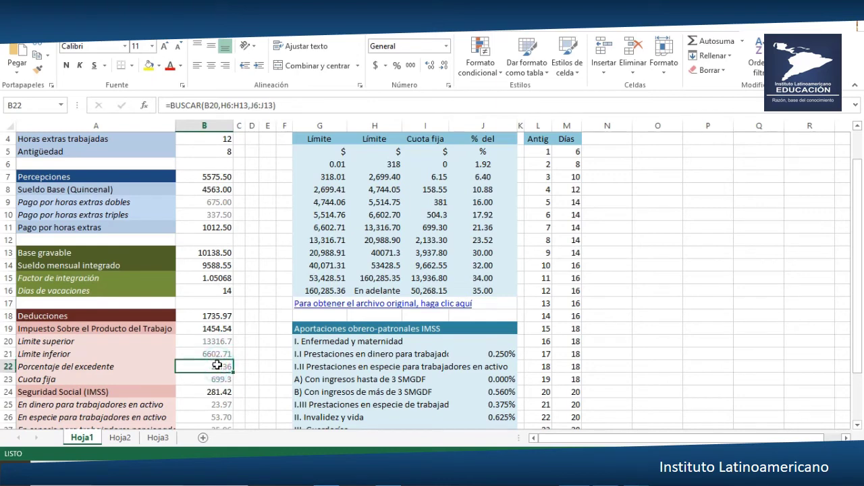
double_click(217, 365)
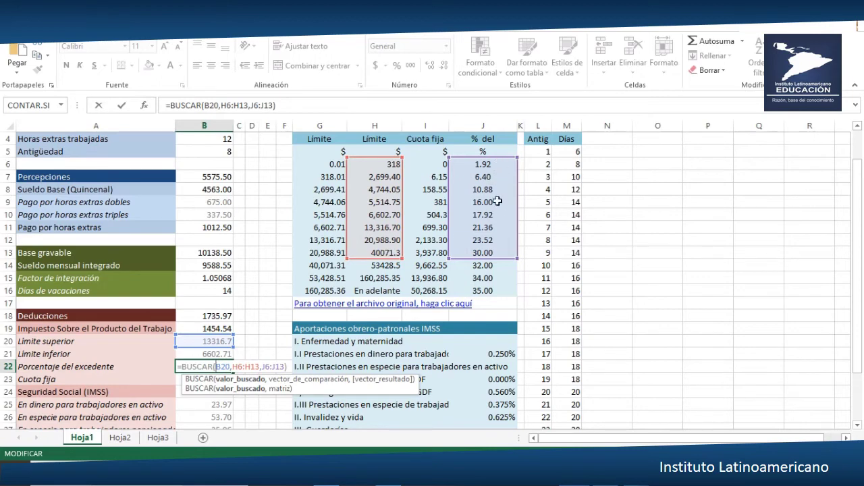
key(Return)
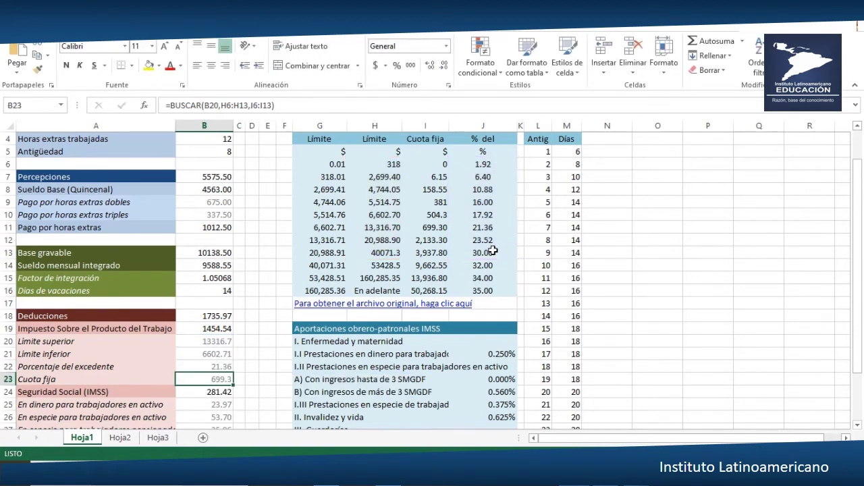
double_click(213, 377)
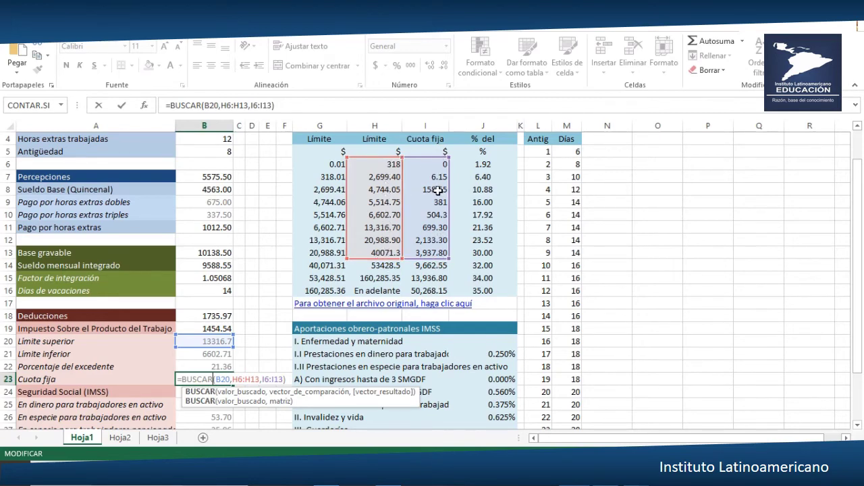
key(Return)
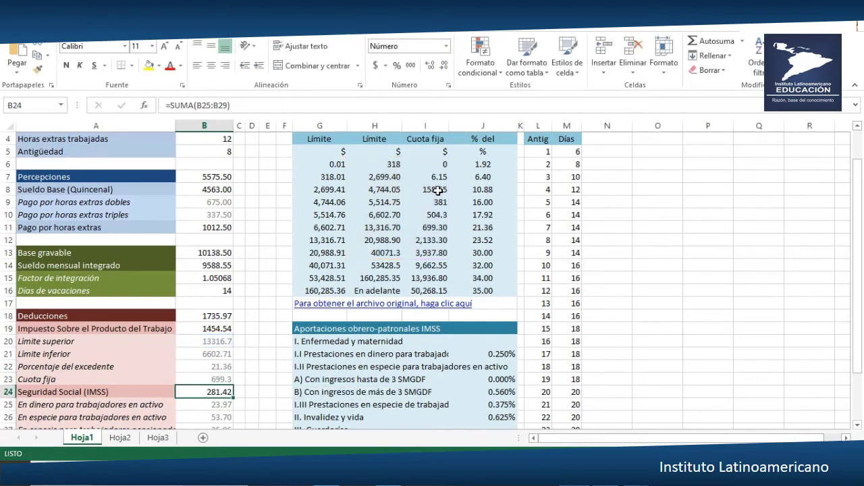
Extend the BUSCAR ranges for Límite superior in B20 to G6:G16 and H6:H16
click(222, 344)
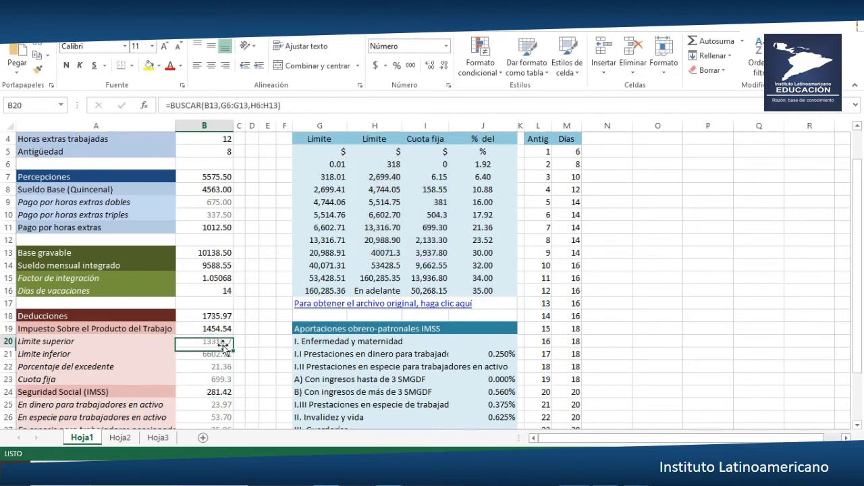
double_click(216, 341)
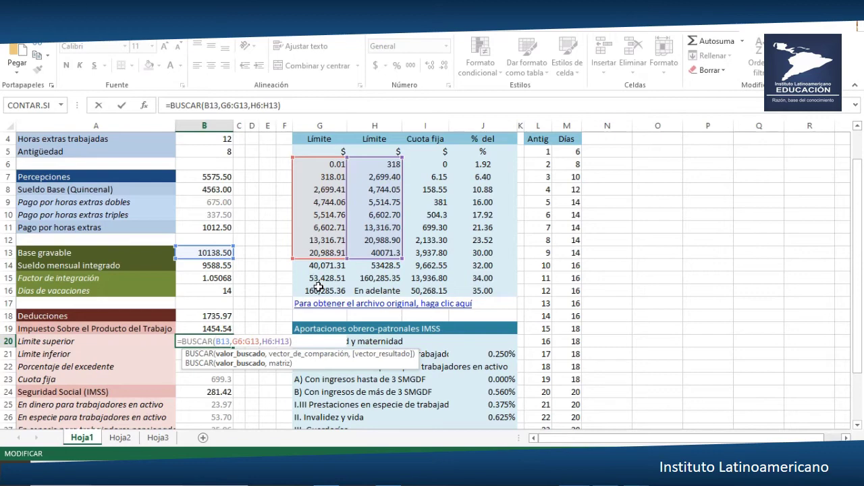
click(247, 105)
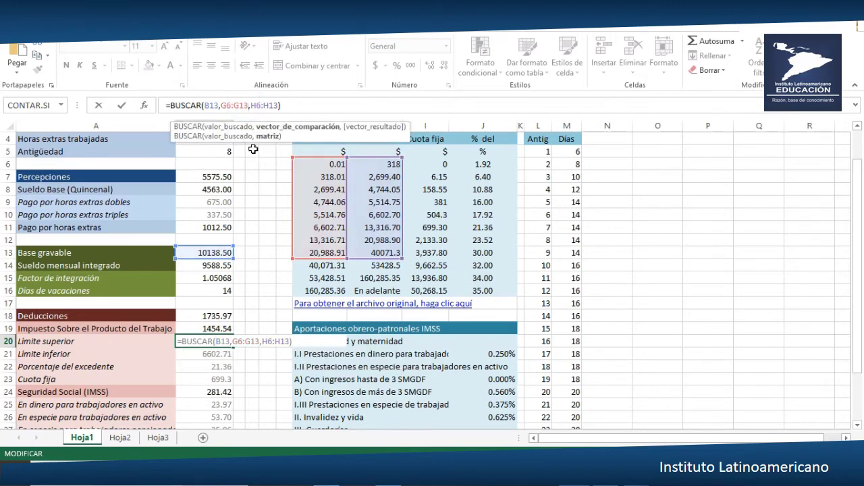
key(BackSpace)
text(6)
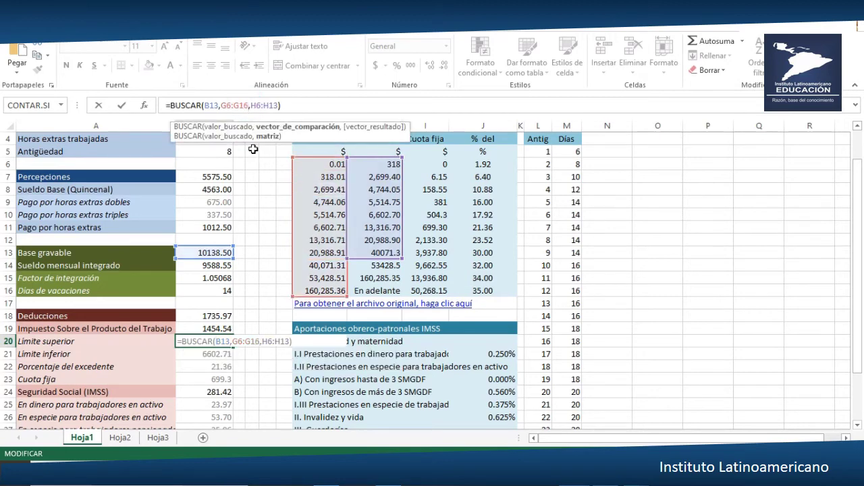
click(278, 101)
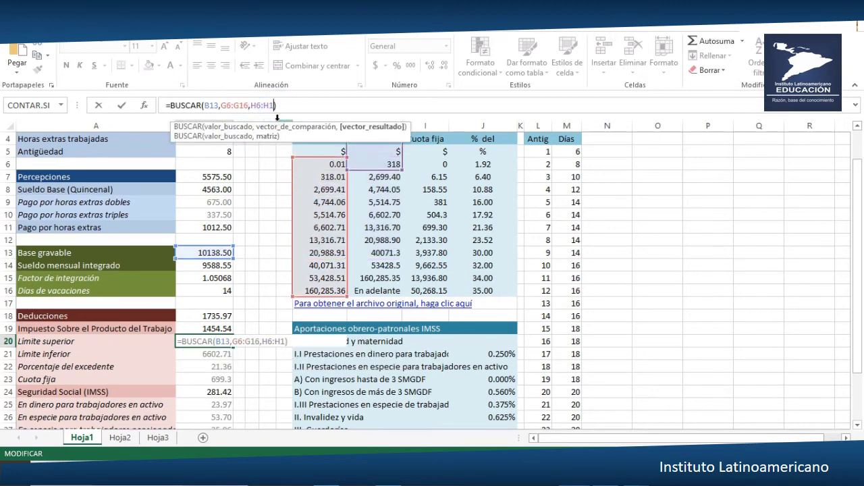
key(BackSpace)
text(6)
key(Return)
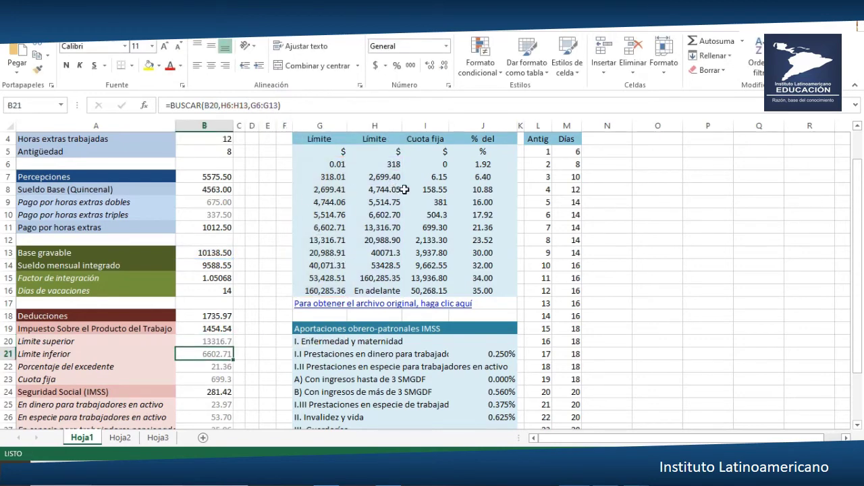
Extend the BUSCAR ranges for Límite inferior in B21 to H6:H16 and G6:G16
double_click(218, 352)
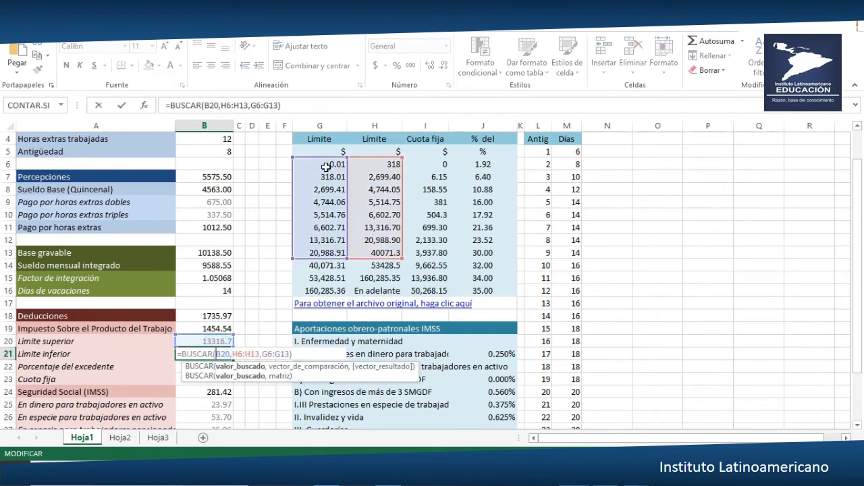
click(248, 106)
key(BackSpace)
text(6)
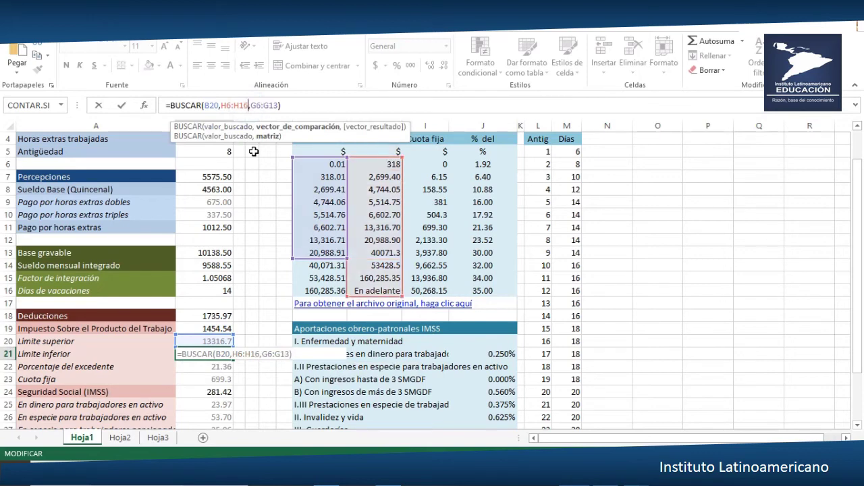
click(278, 106)
key(BackSpace)
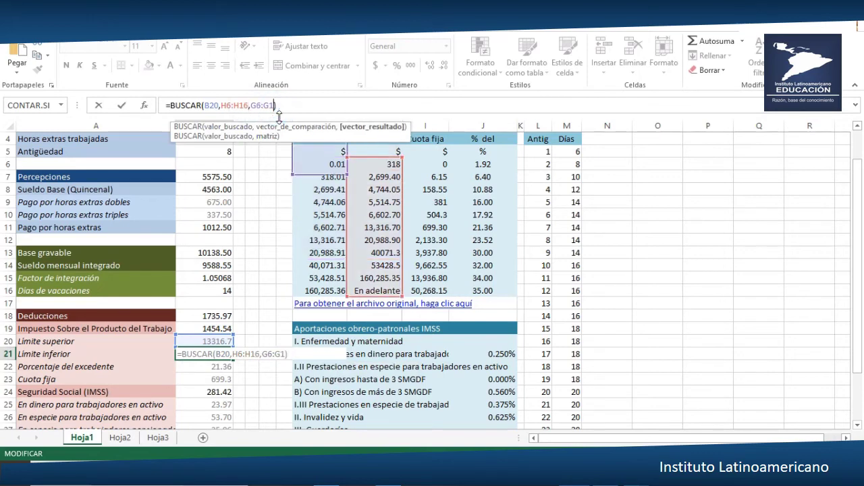
text(6)
key(Return)
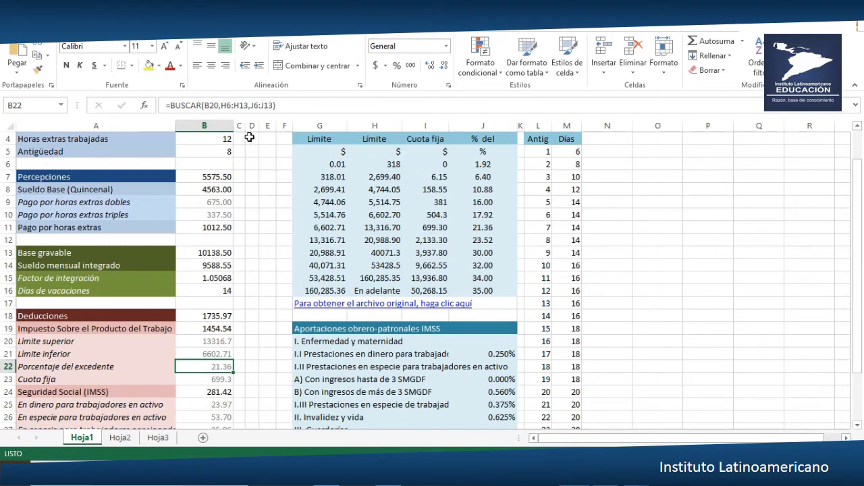
Extend the BUSCAR ranges for Porcentaje del excedente in B22 to H6:H16 and J6:J16
click(246, 106)
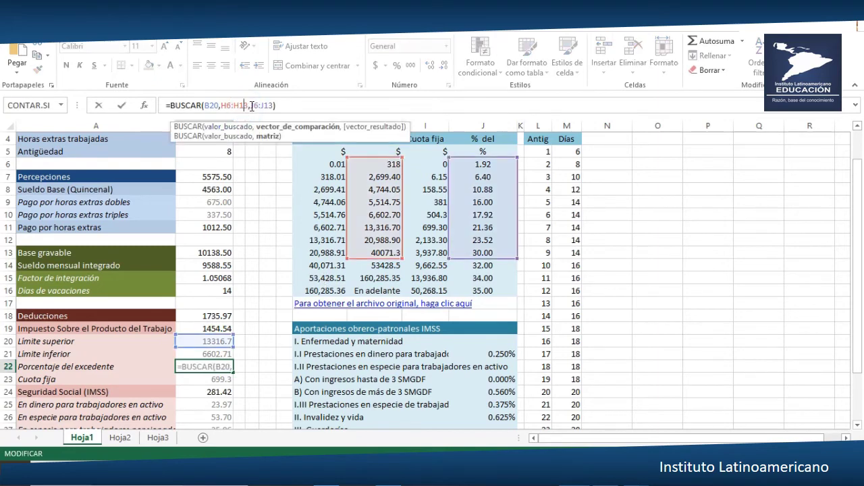
click(248, 106)
key(BackSpace)
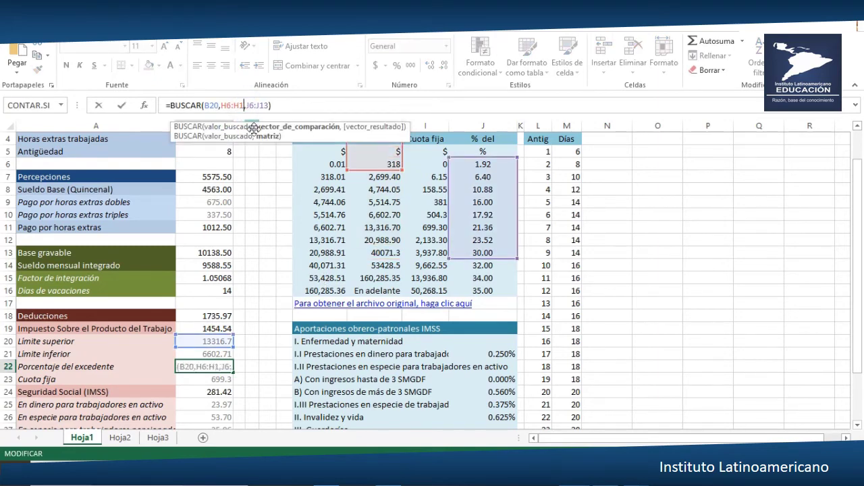
text(6)
click(275, 106)
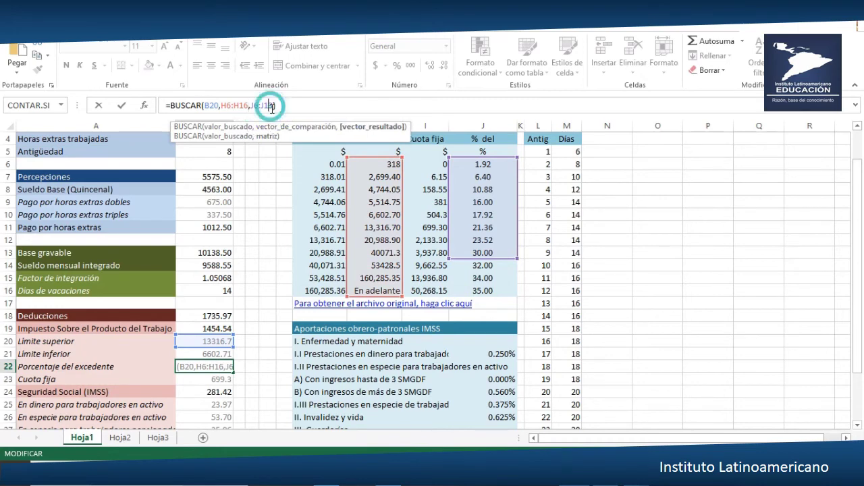
key(BackSpace)
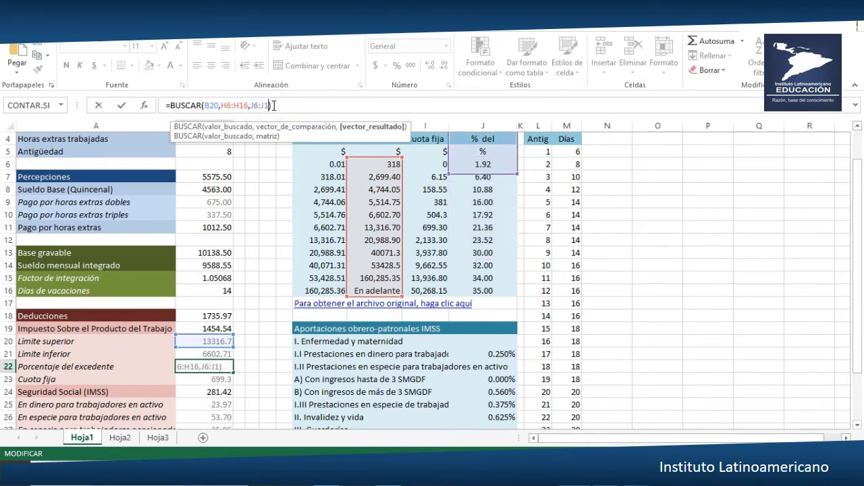
text(6)
key(Return)
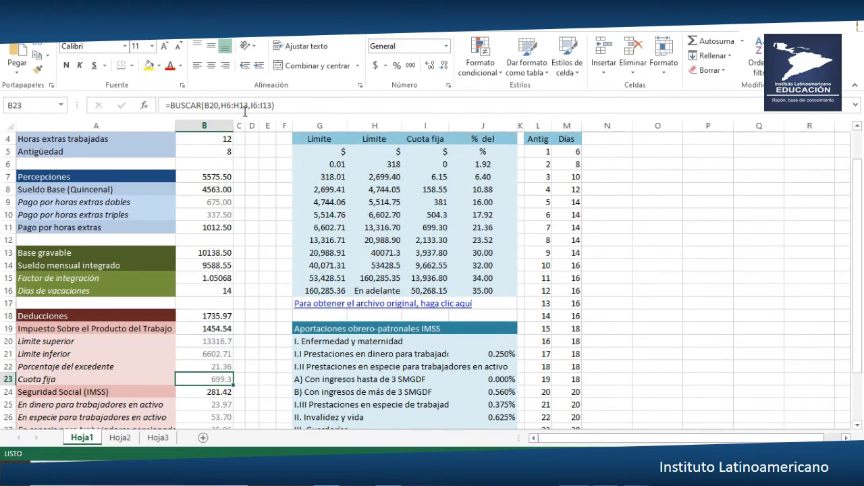
Extend the BUSCAR ranges for Cuota fija in B23 to H6:H16 and I6:I16
click(248, 105)
key(BackSpace)
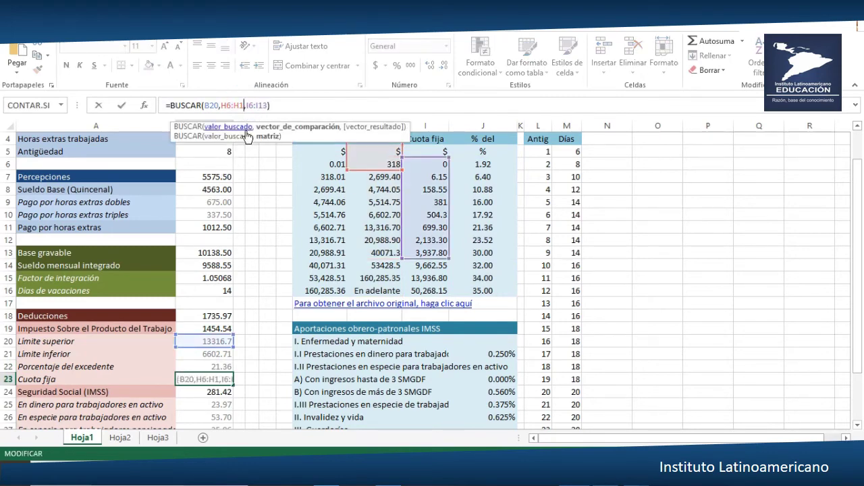
text(6)
click(272, 106)
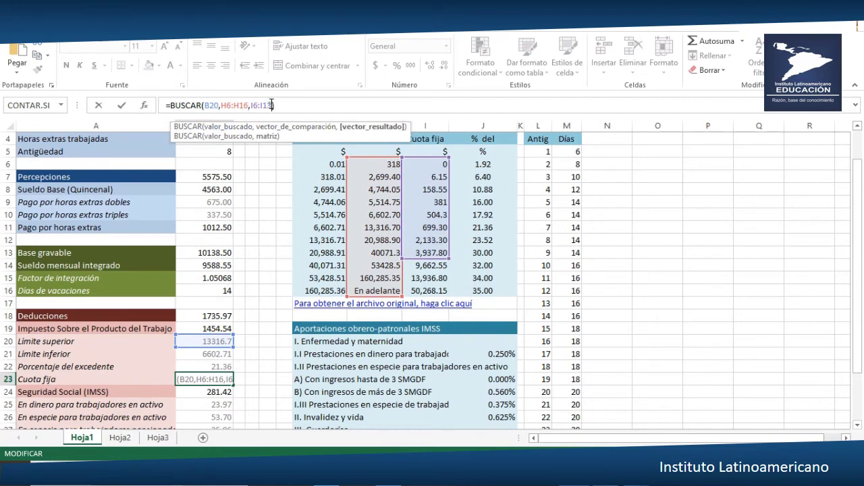
key(BackSpace)
text(6)
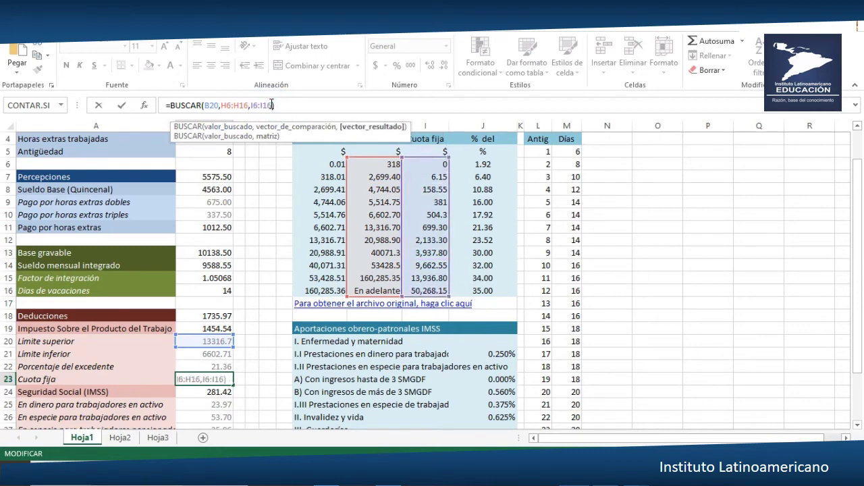
key(Return)
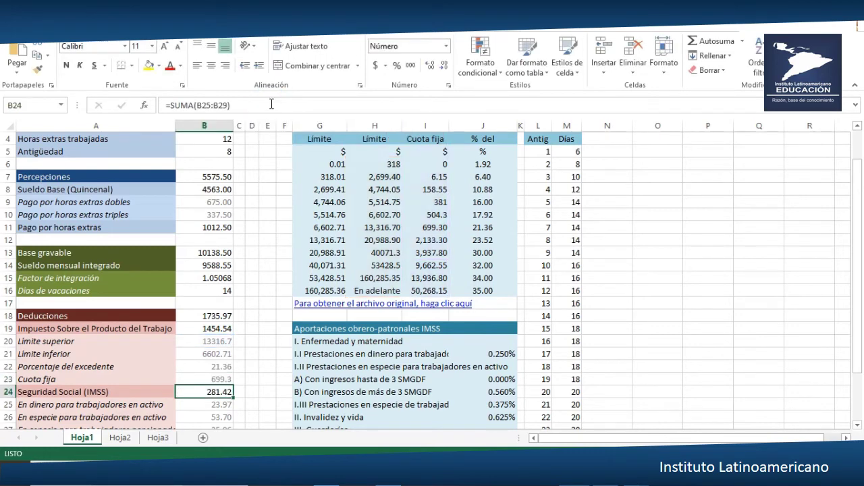
Examine the Impuesto Sobre el Producto del Trabajo formula in B19 and the En dinero para trabajadores en activo formula in B25
double_click(215, 328)
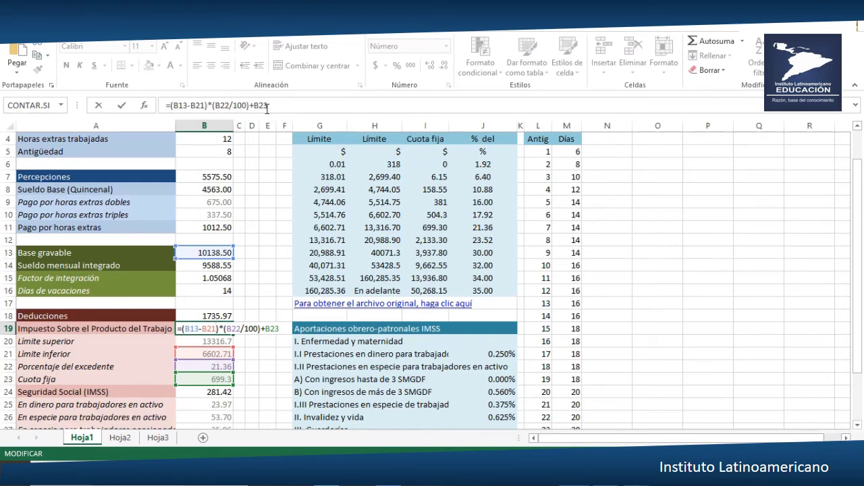
key(Return)
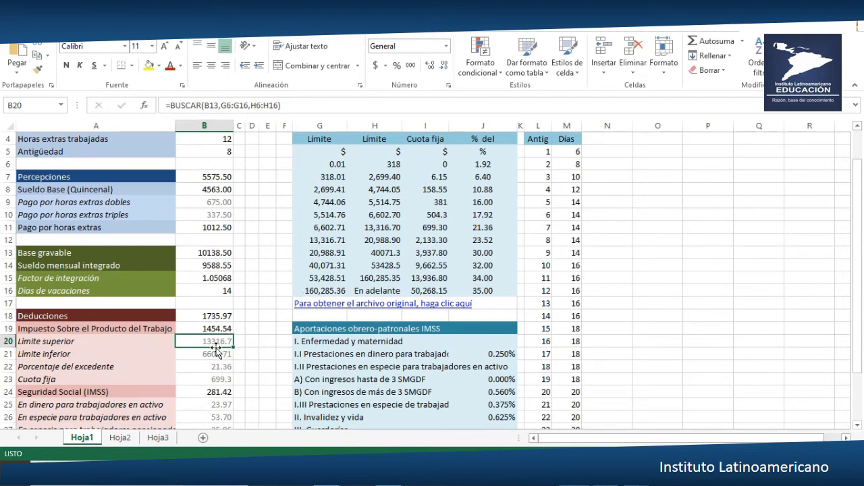
scroll(217, 351, down, 2)
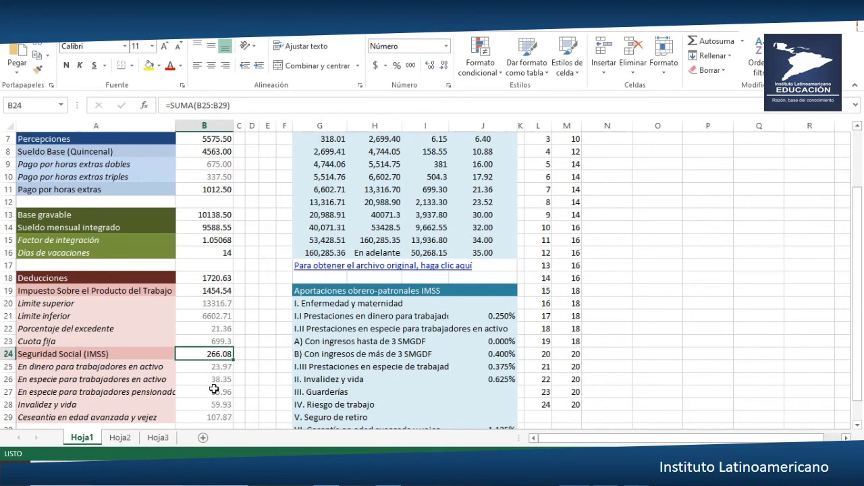
scroll(214, 389, down, 1)
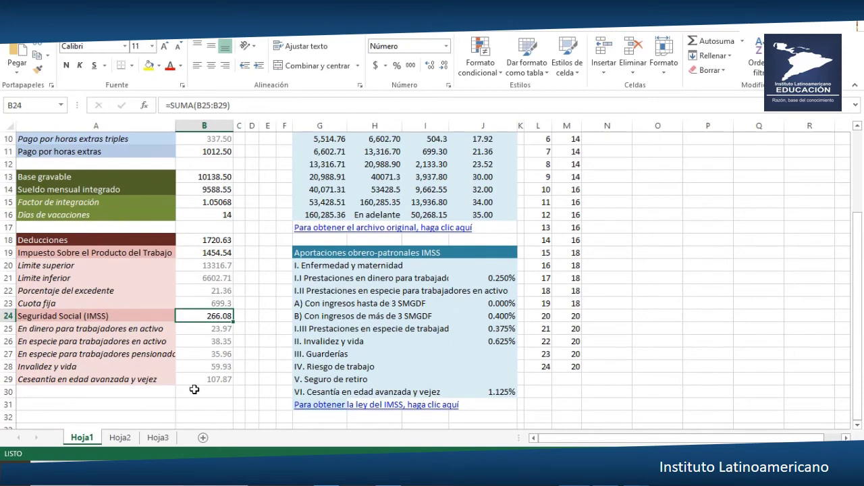
click(201, 329)
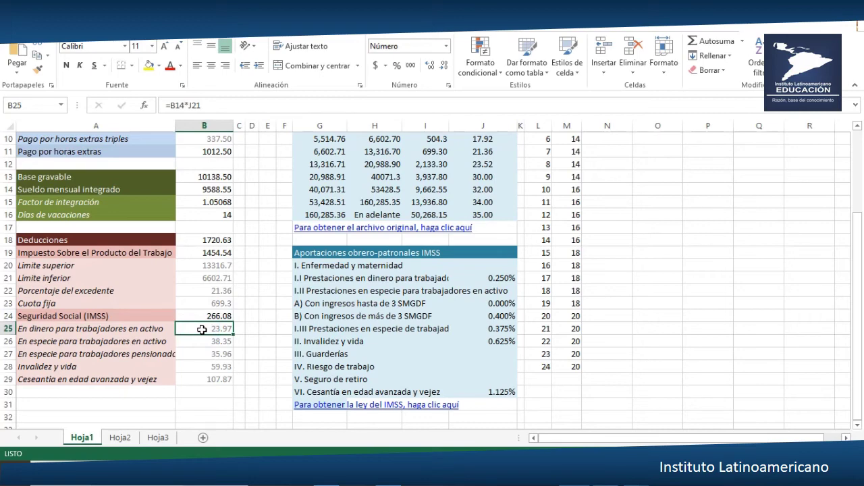
double_click(202, 330)
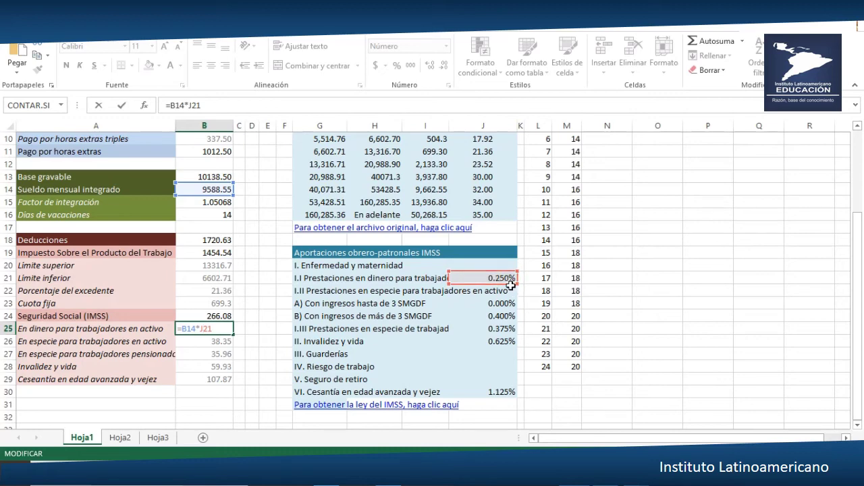
key(Return)
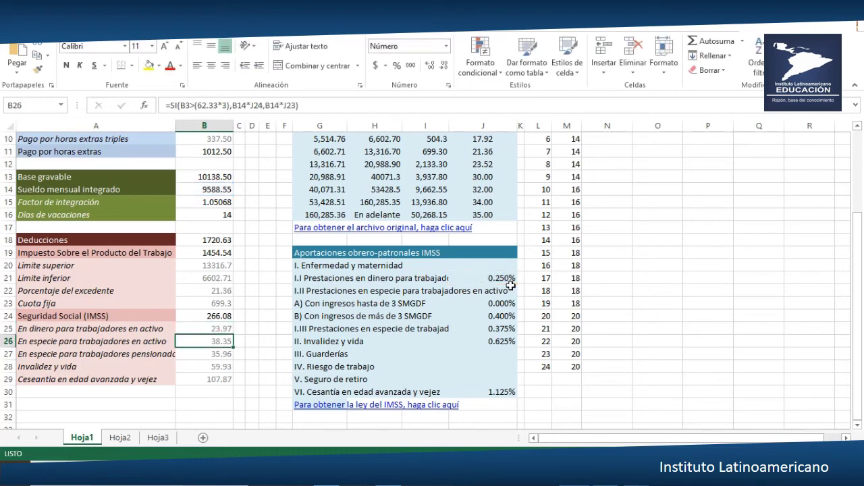
Replace the minimum wage 62.33 with 141.7 in the SI formula for En especie para trabajadores en activo in B26
double_click(200, 340)
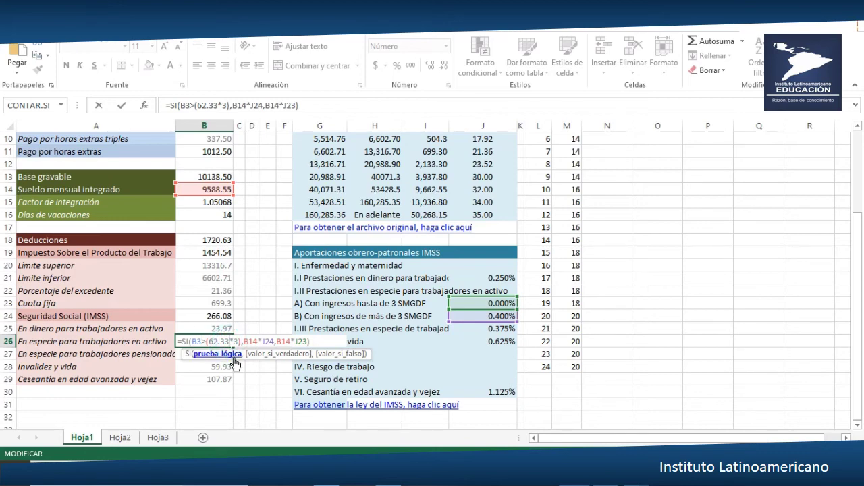
key(BackSpace)
key(BackSpace)
key(BackSpace)
key(BackSpace)
key(BackSpace)
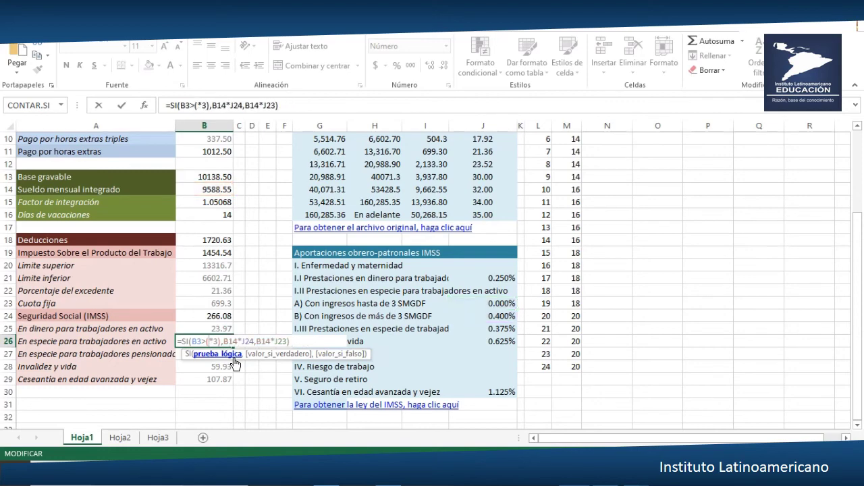
text(141.7)
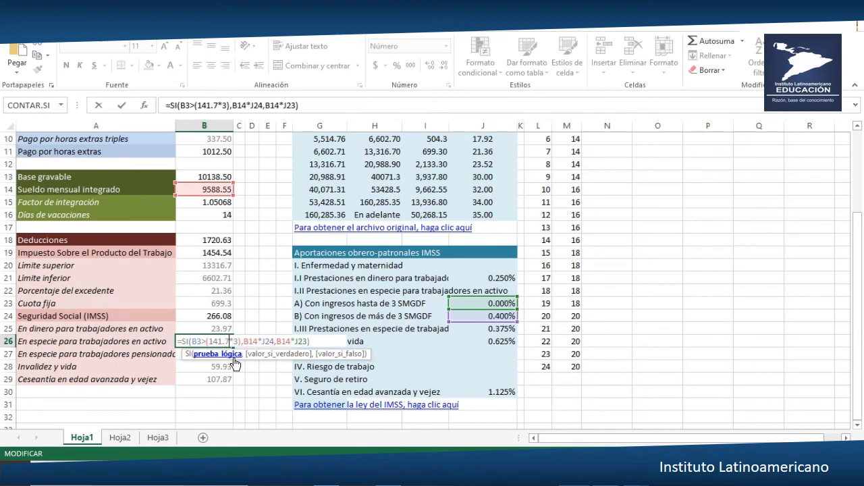
key(Return)
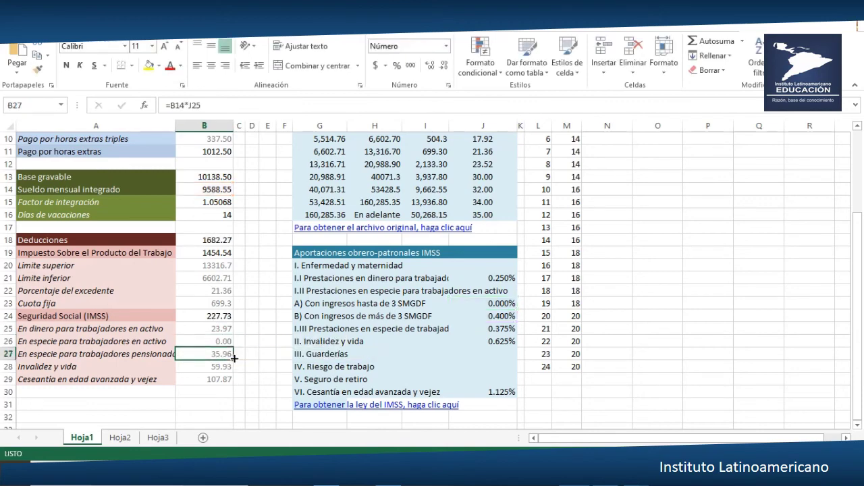
Examine the cells referenced by the SI formula for En especie para trabajadores en activo in B26
click(213, 342)
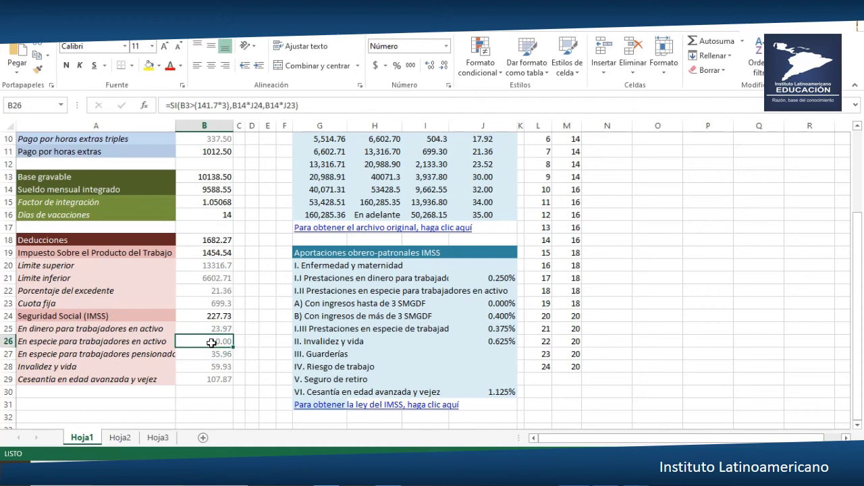
double_click(211, 342)
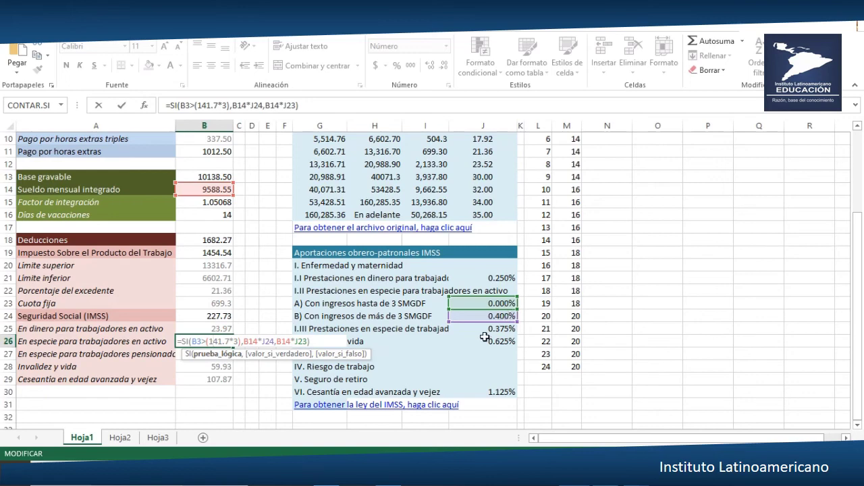
key(Return)
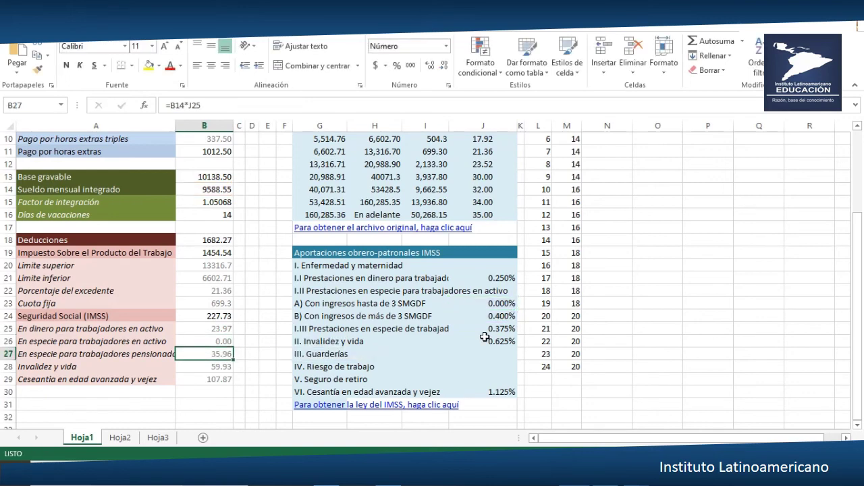
click(206, 342)
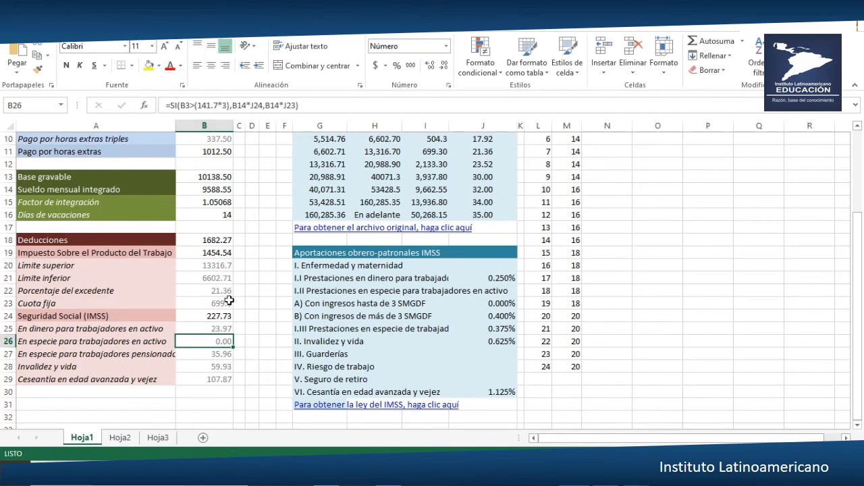
Examine the formulas for En especie para trabajadores pensionados, Invalidez y vida, and Cesantía en edad avanzada y vejez in B27, B28 and B29
double_click(220, 353)
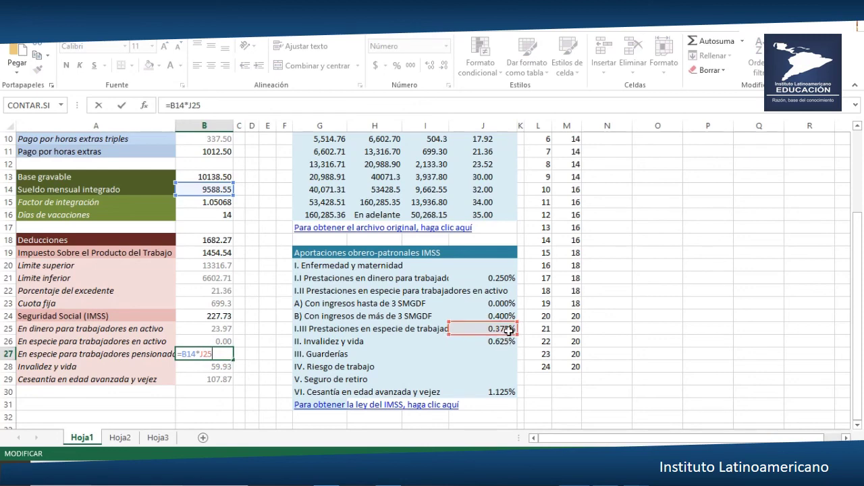
key(Return)
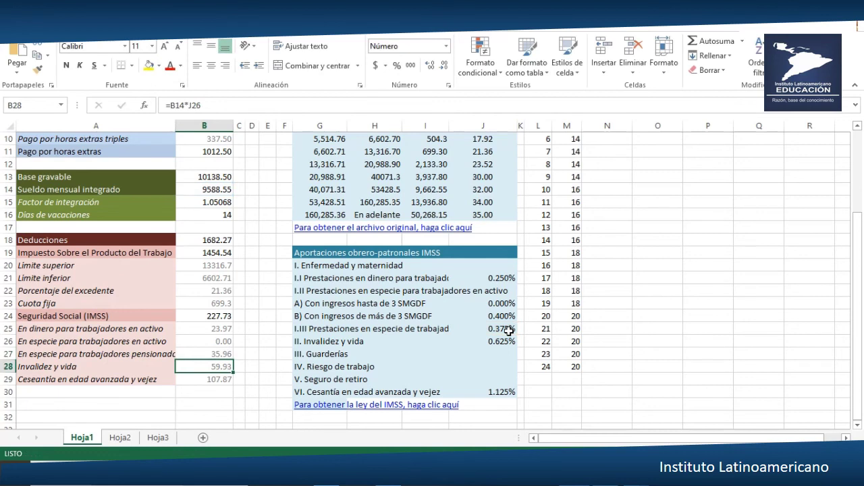
double_click(222, 369)
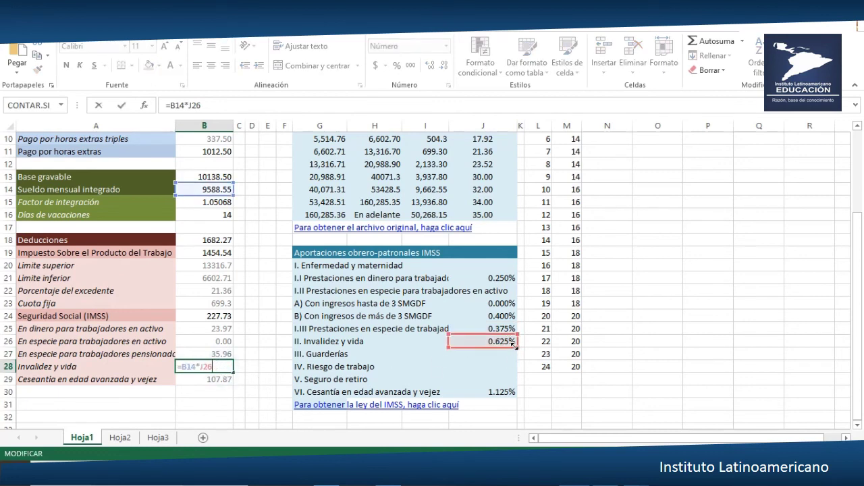
key(Return)
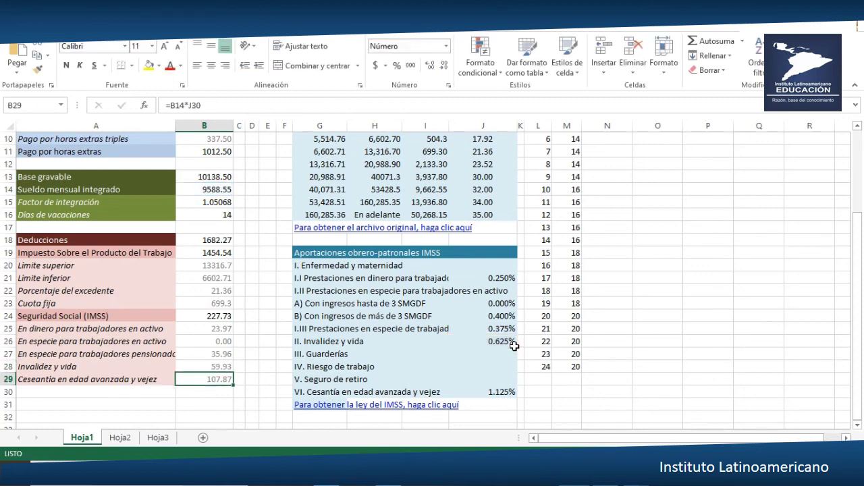
double_click(205, 380)
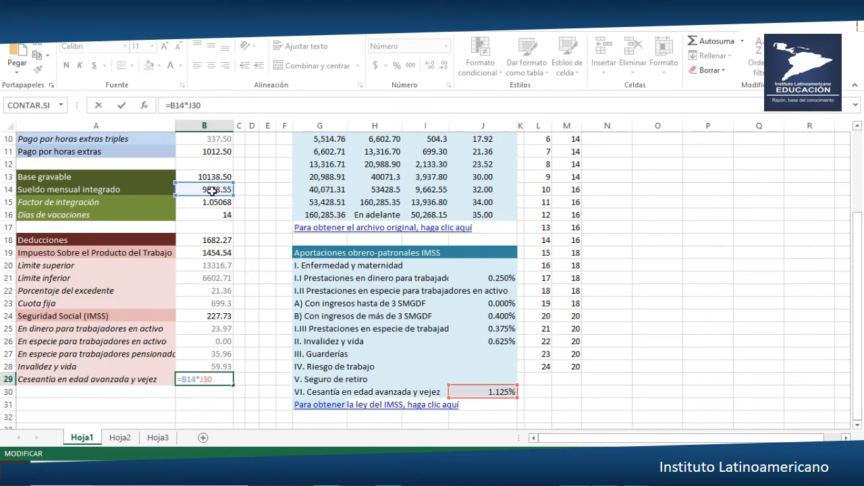
key(Return)
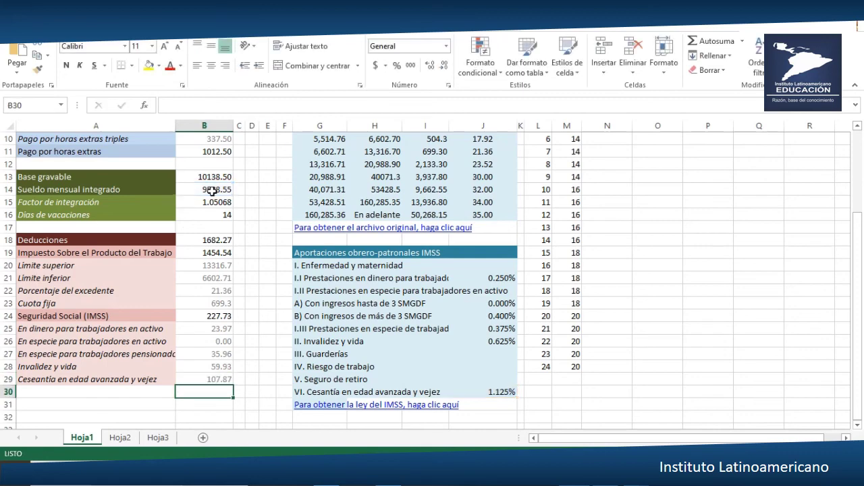
Examine which range the Seguridad Social (IMSS) formula in B24 adds up
click(218, 316)
double_click(218, 315)
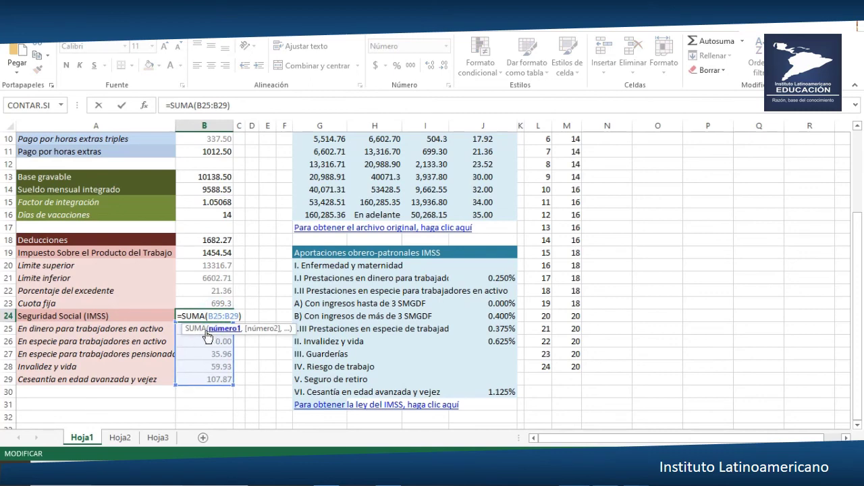
key(Return)
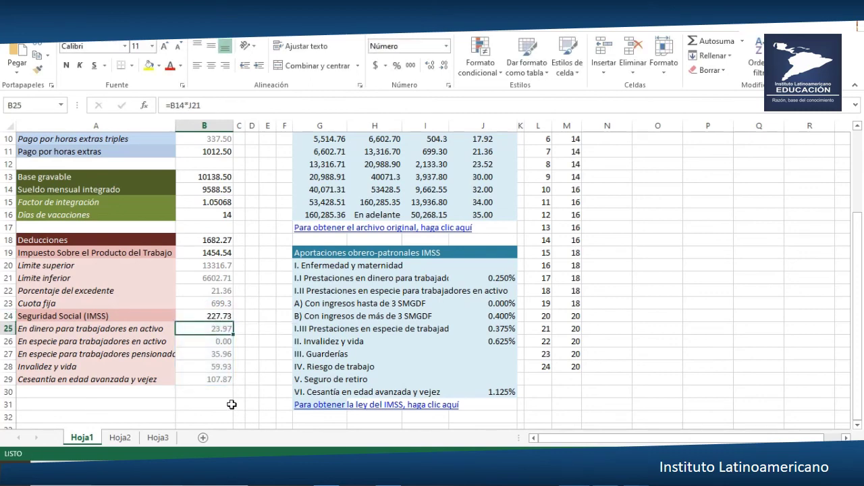